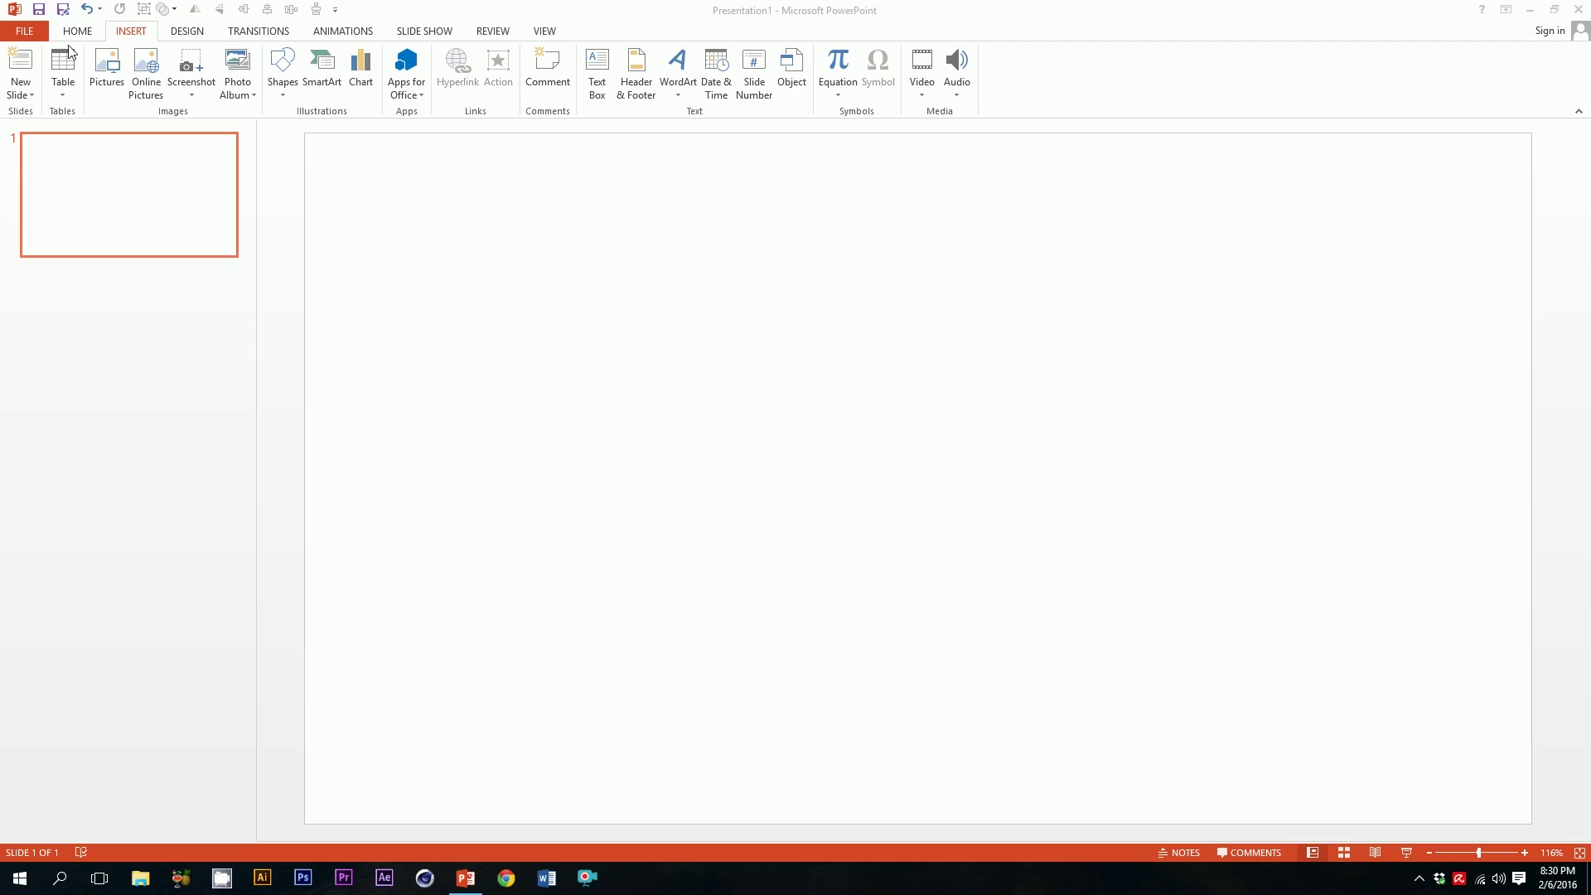
Draw a large rounded rectangle near the slide centre, nudged slightly left
{"action": "left_click", "coordinate": [293, 92]}
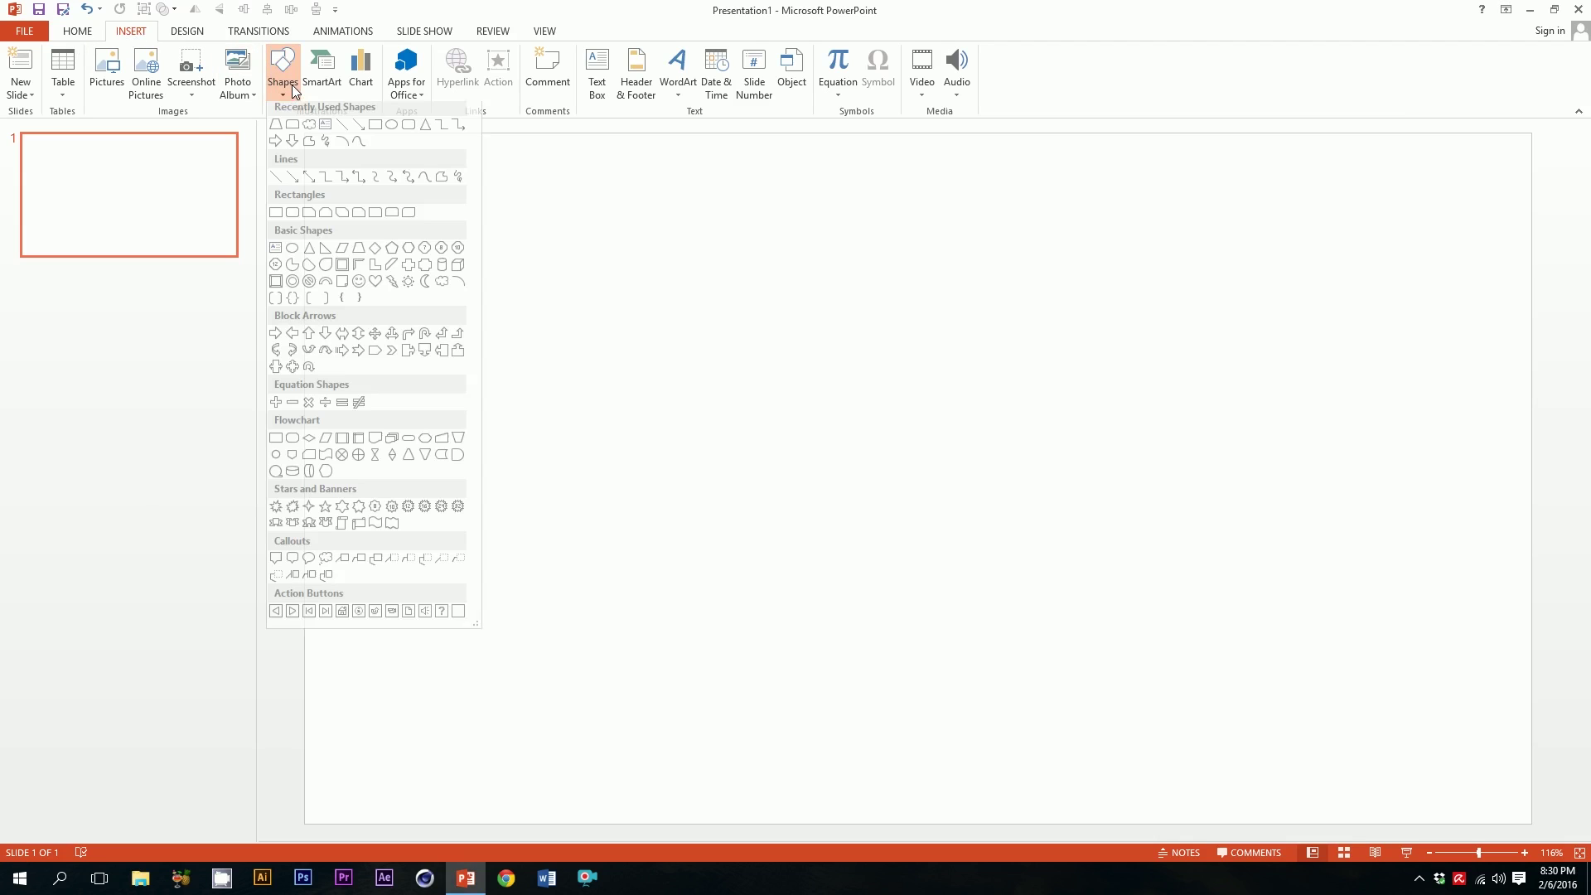
{"action": "left_click", "coordinate": [295, 220]}
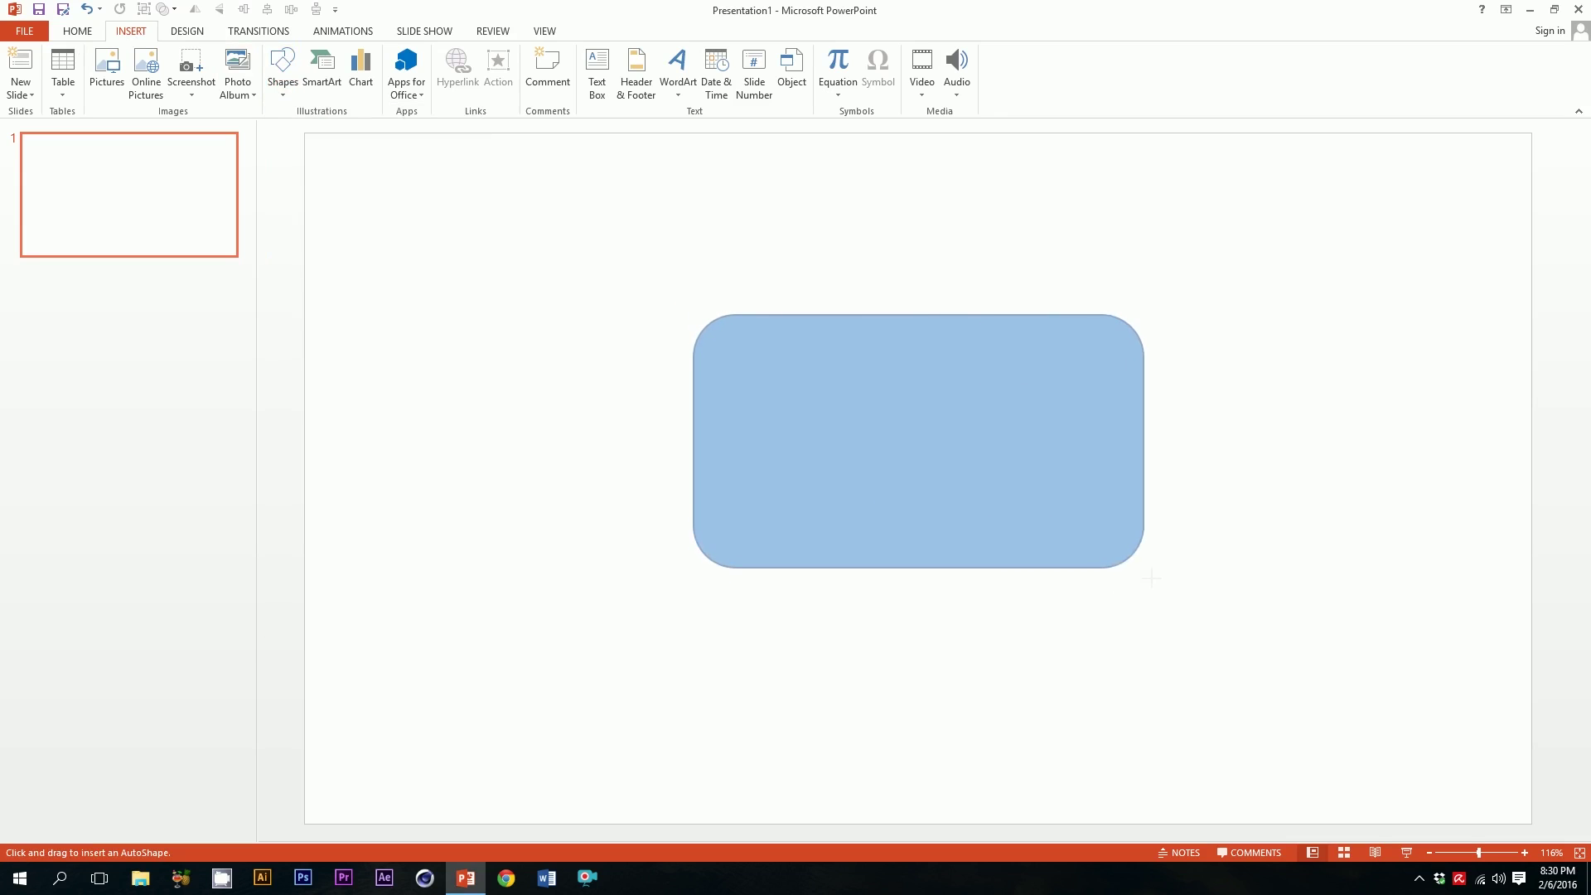
{"action": "left_click_drag", "start_coordinate": [746, 349], "coordinate": [1111, 562]}
{"action": "left_click_drag", "start_coordinate": [1039, 470], "coordinate": [982, 477]}
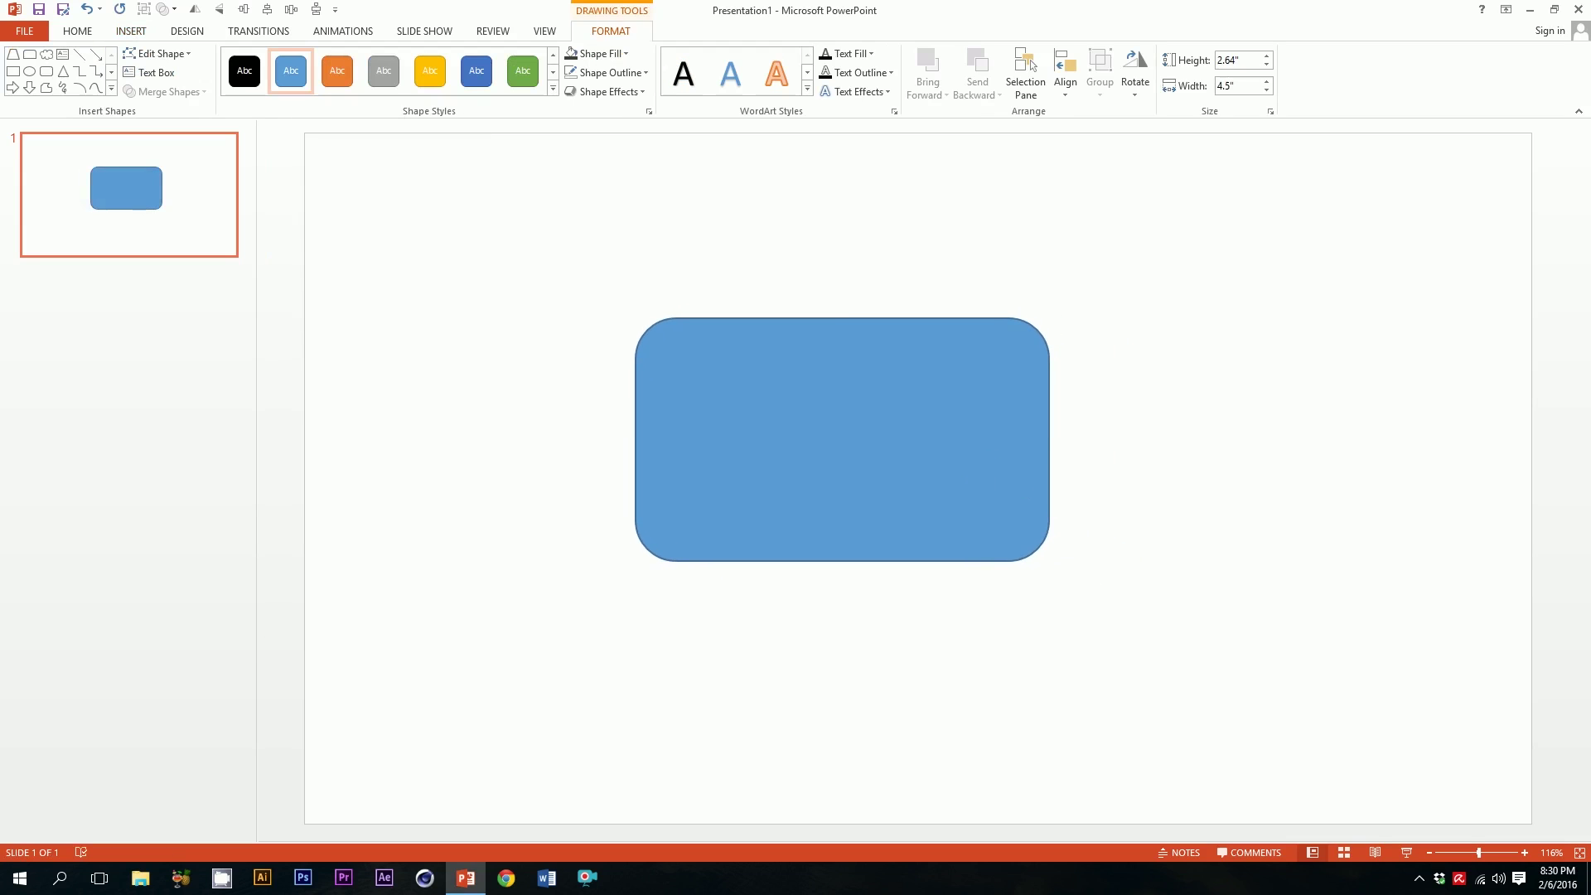
Give the rectangle no outline, a Black Lighter 25% fill, and nearly square corners
{"action": "left_click", "coordinate": [645, 72]}
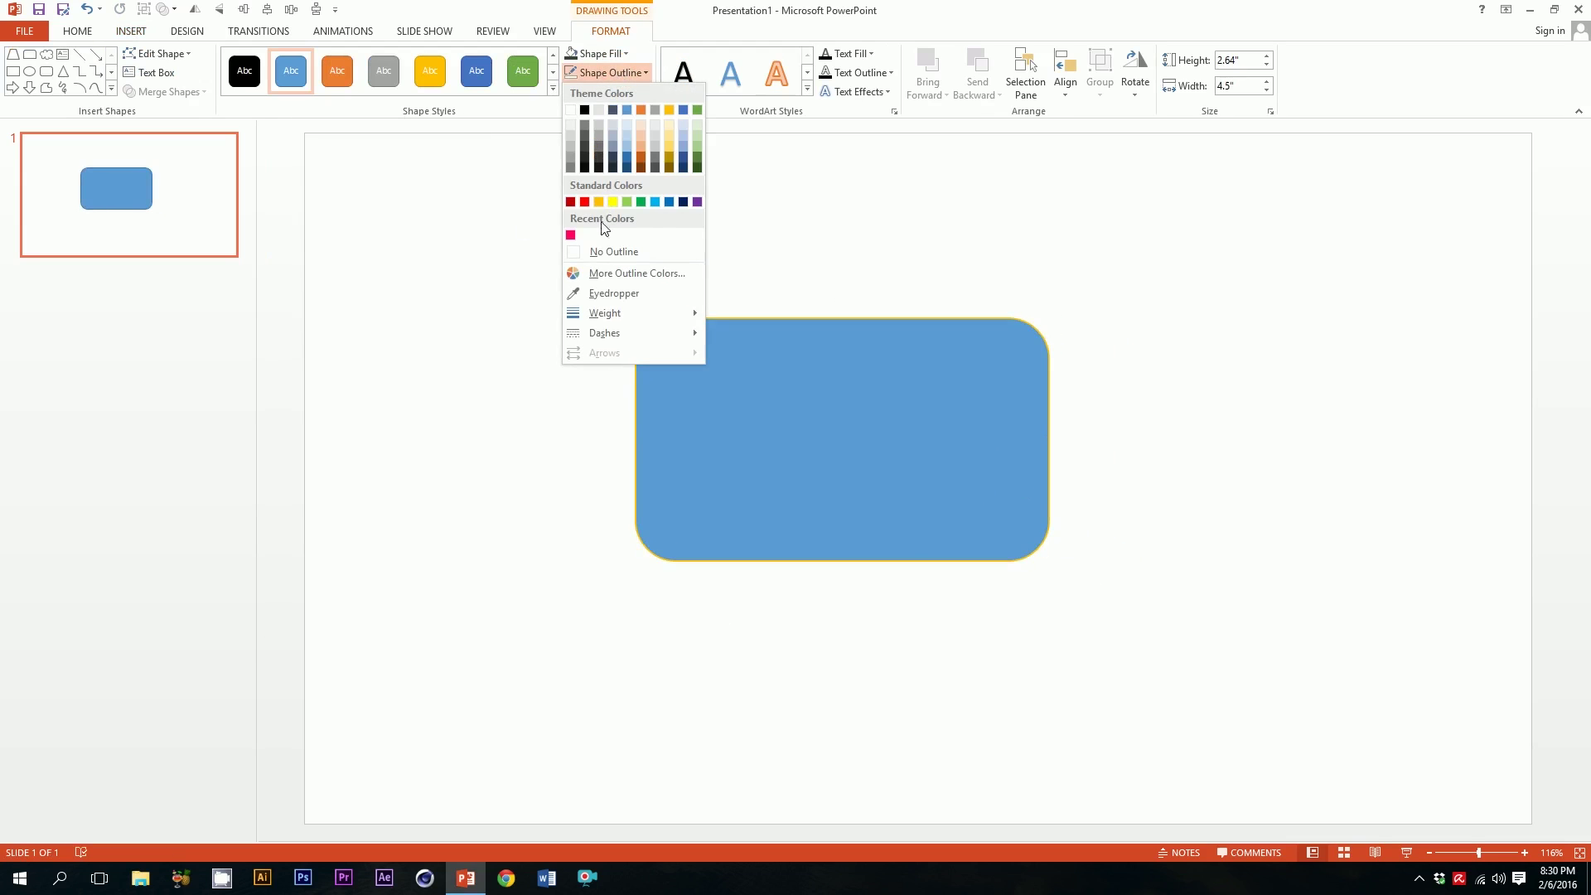
{"action": "left_click", "coordinate": [574, 254]}
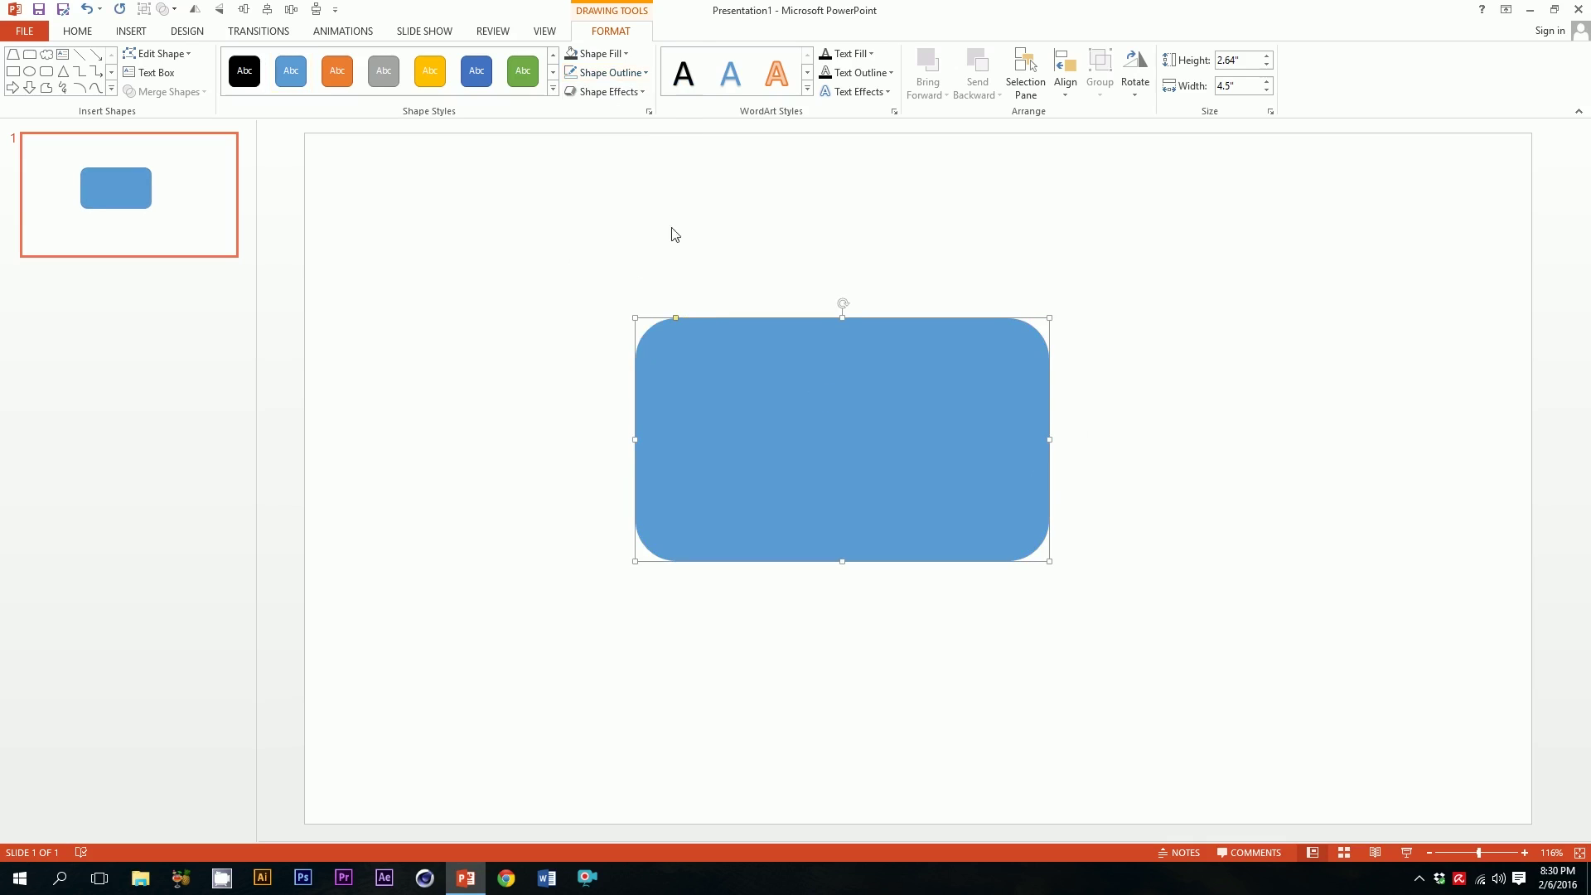
{"action": "left_click", "coordinate": [617, 61]}
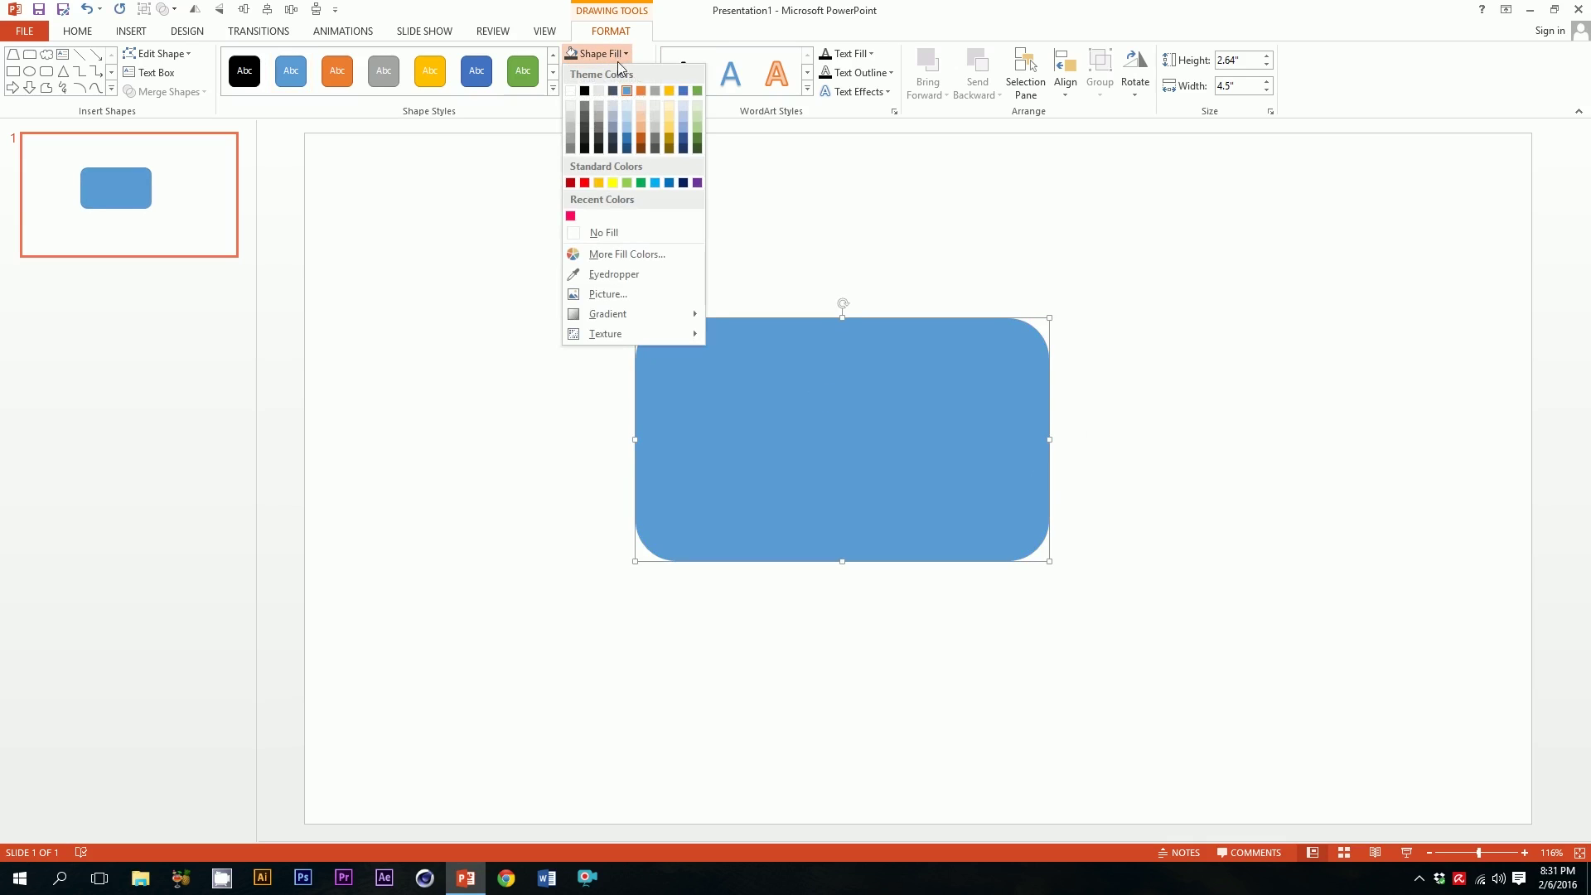
{"action": "left_click", "coordinate": [584, 134]}
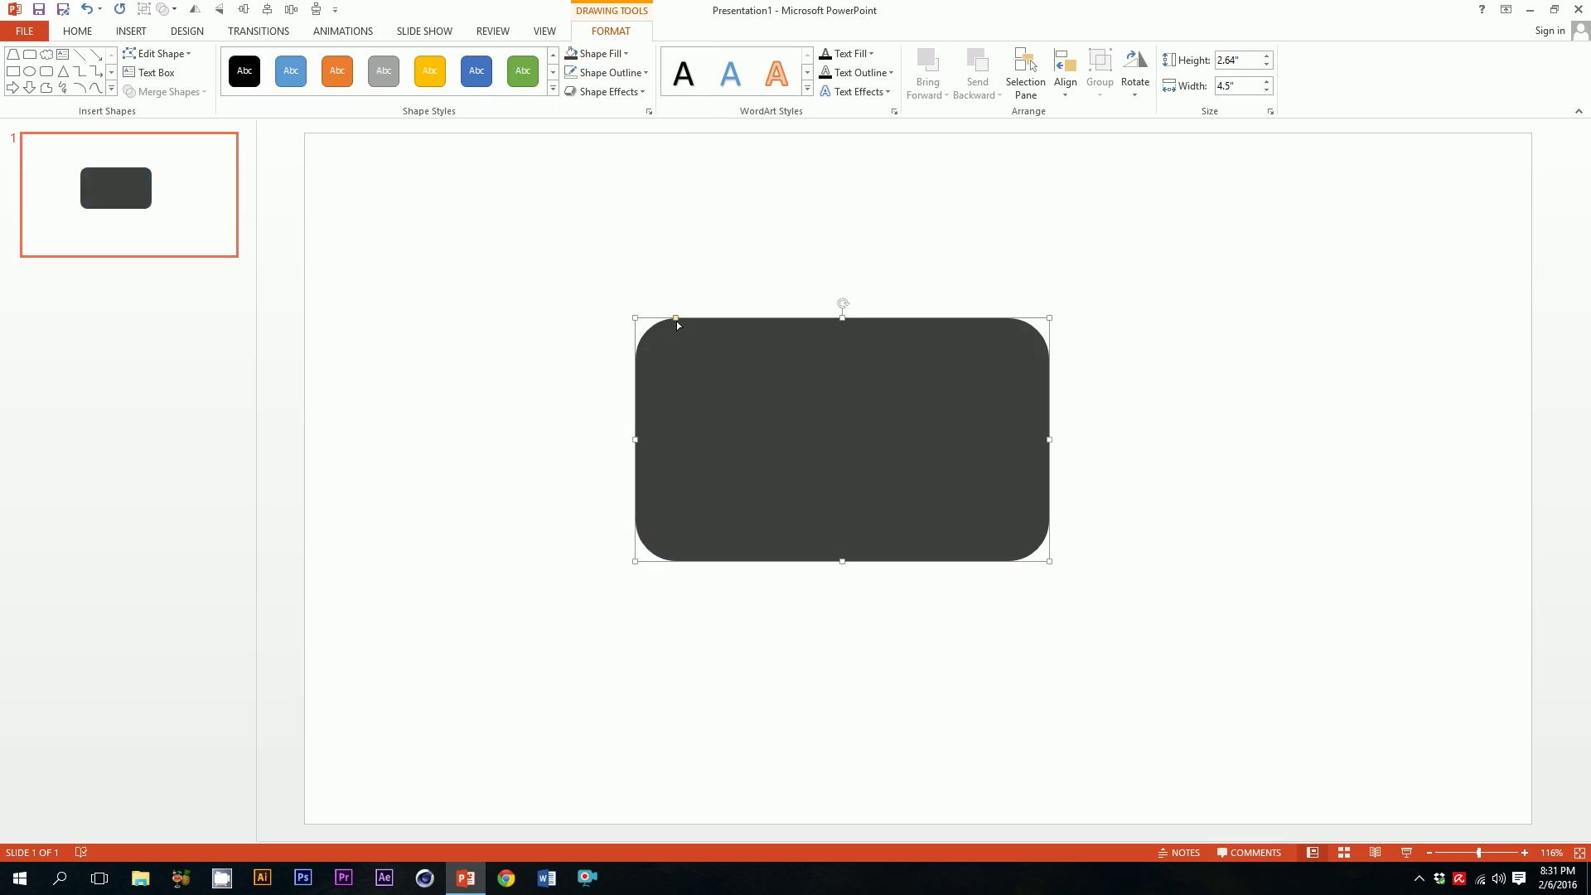
{"action": "mouse_move", "coordinate": [674, 321]}
{"action": "left_mouse_down"}
{"action": "mouse_move", "coordinate": [872, 324]}
{"action": "mouse_move", "coordinate": [650, 335]}
{"action": "left_mouse_up"}
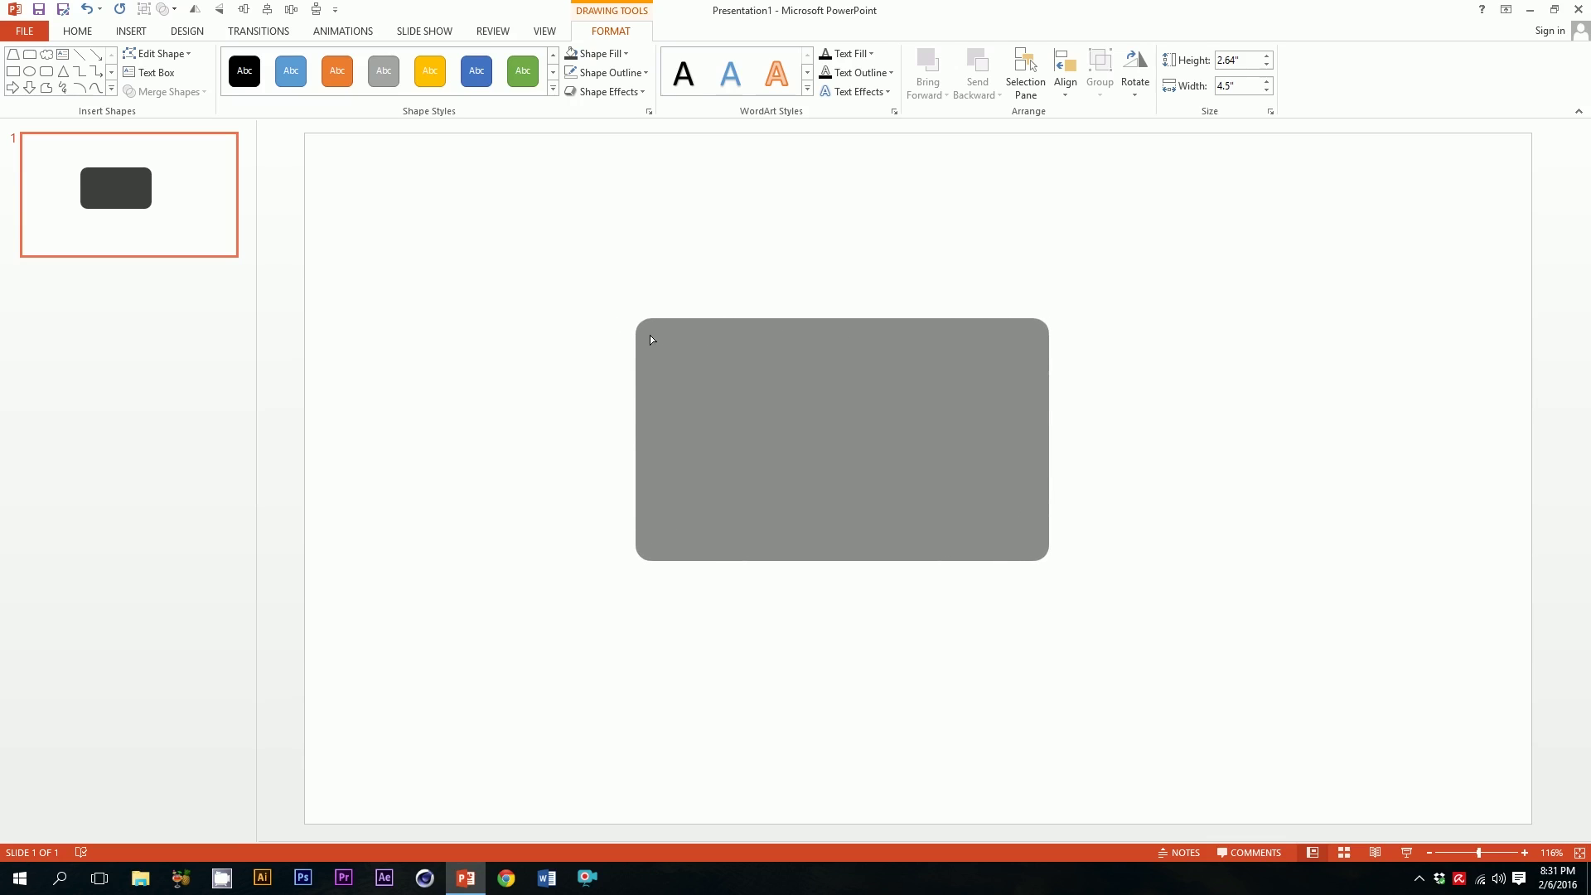
{"action": "left_click_drag", "start_coordinate": [643, 333], "coordinate": [655, 329]}
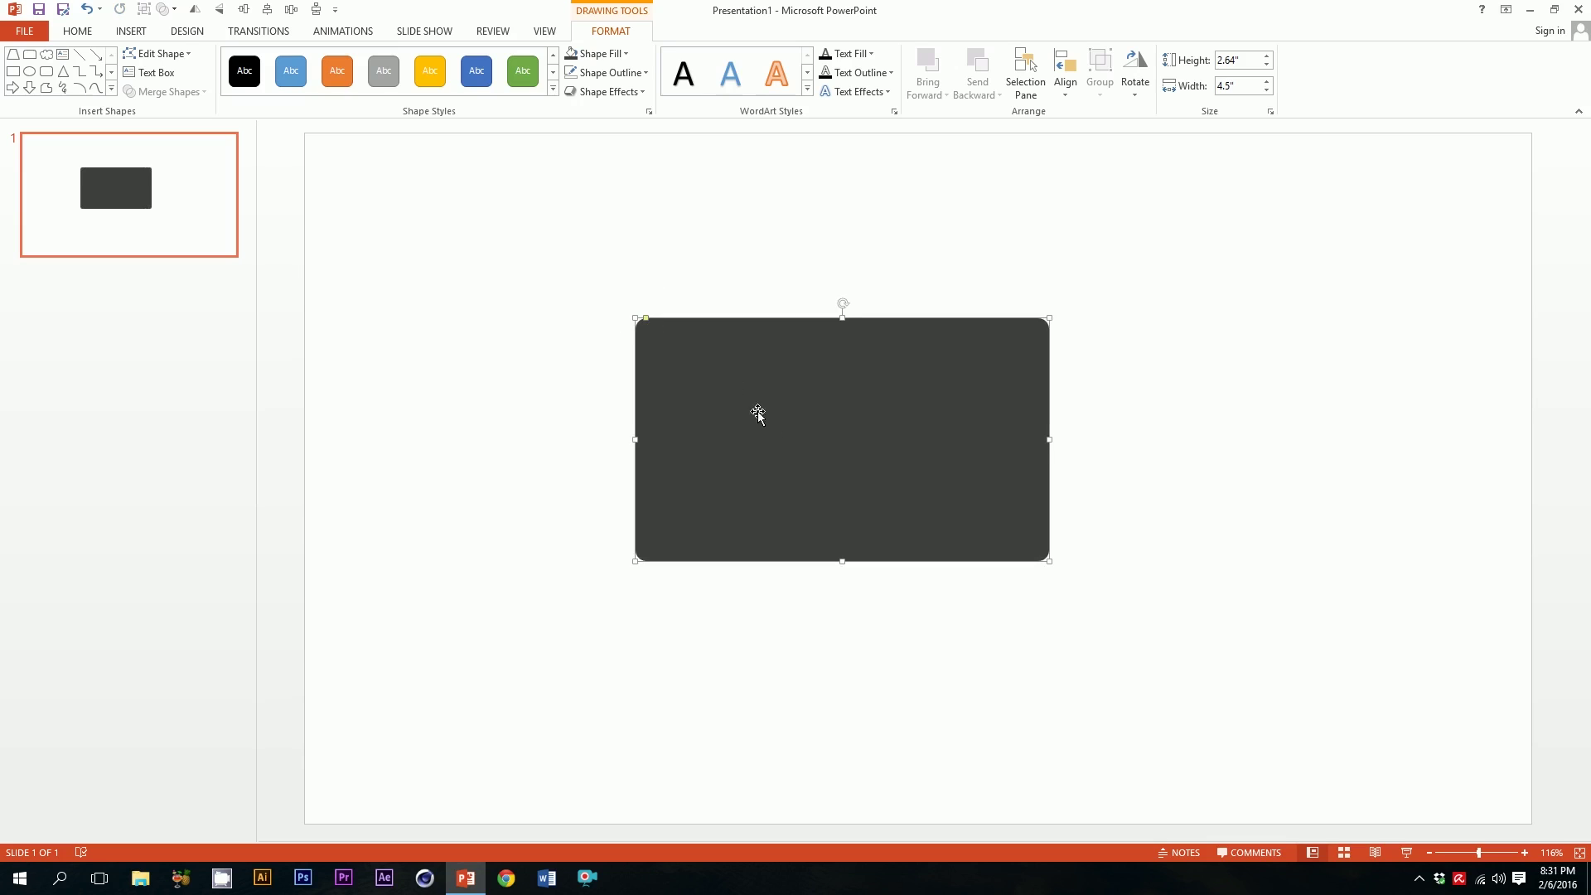
Duplicate the dark rectangle and give the copy a light fill
{"action": "key", "text": "ctrl+d"}
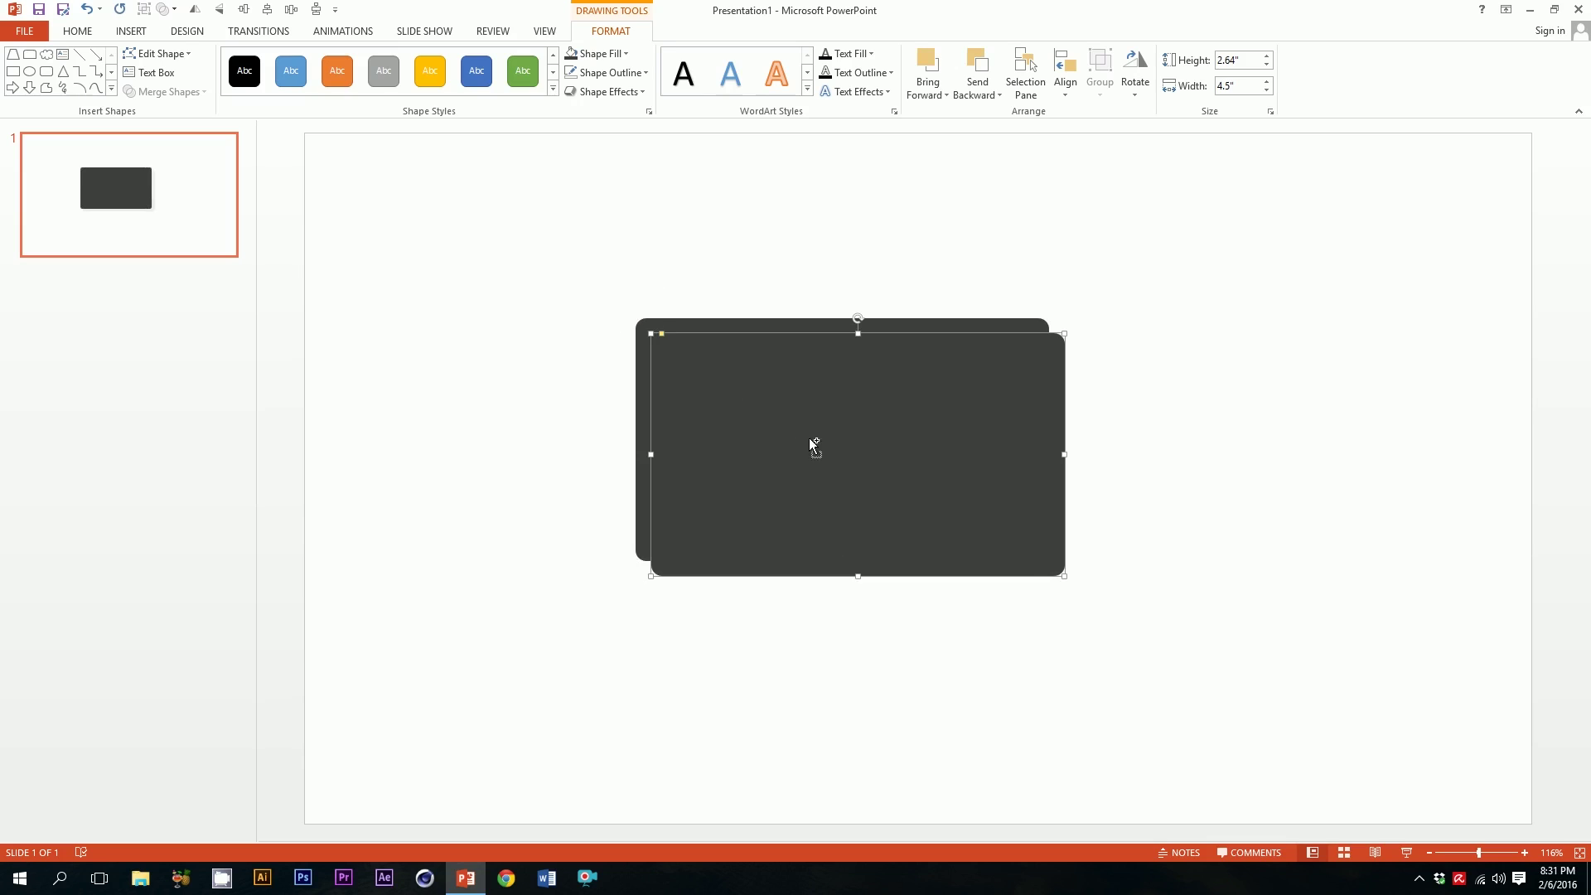
{"action": "left_click_drag", "start_coordinate": [809, 443], "coordinate": [782, 450]}
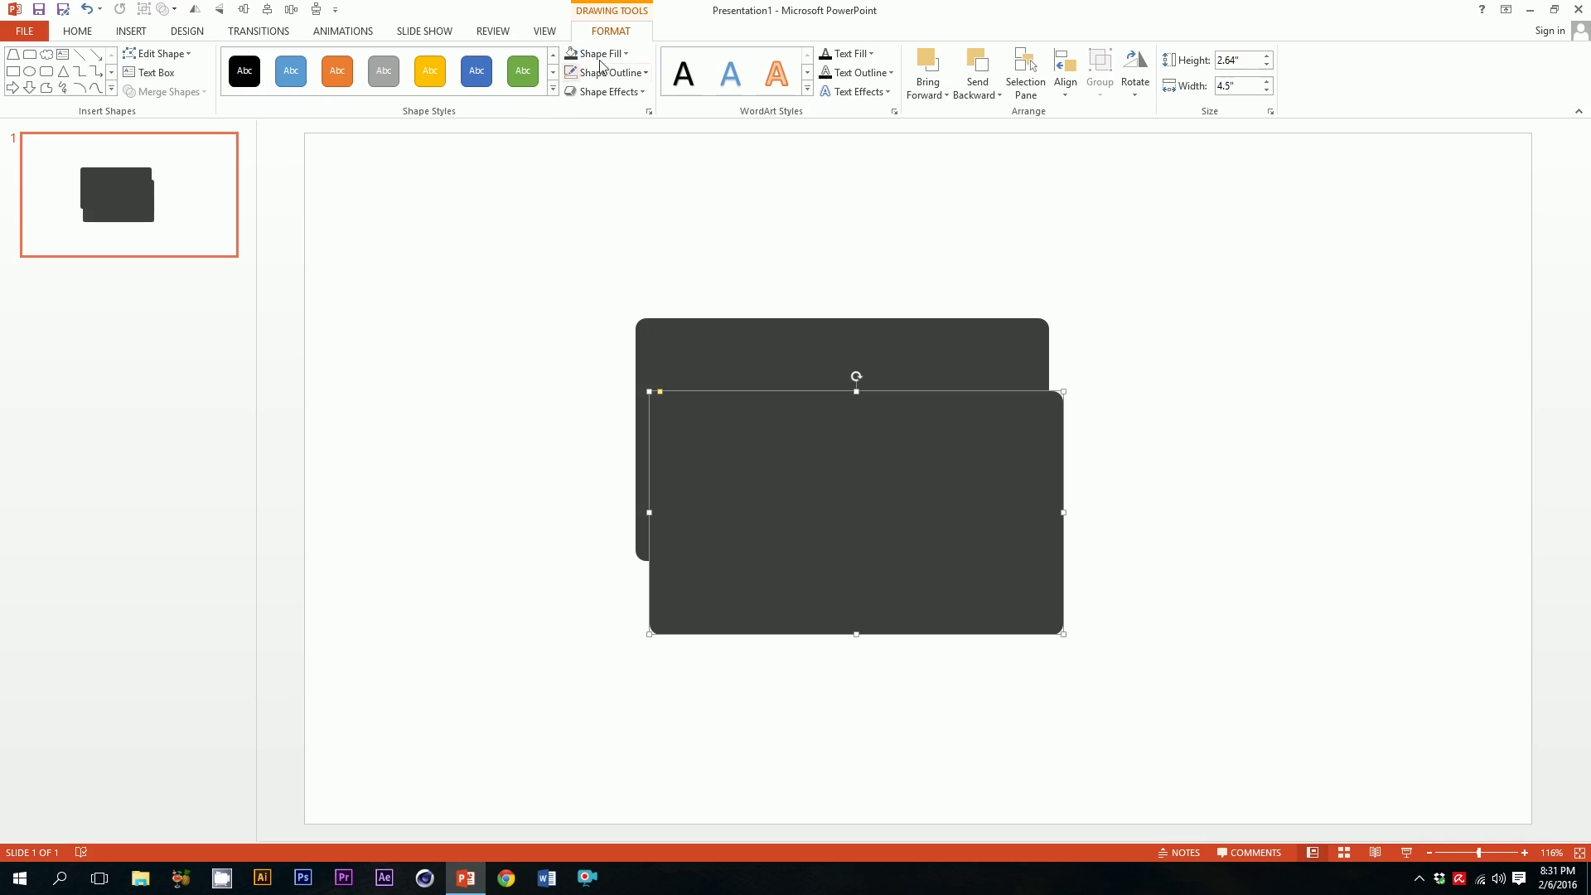
{"action": "left_click", "coordinate": [626, 54]}
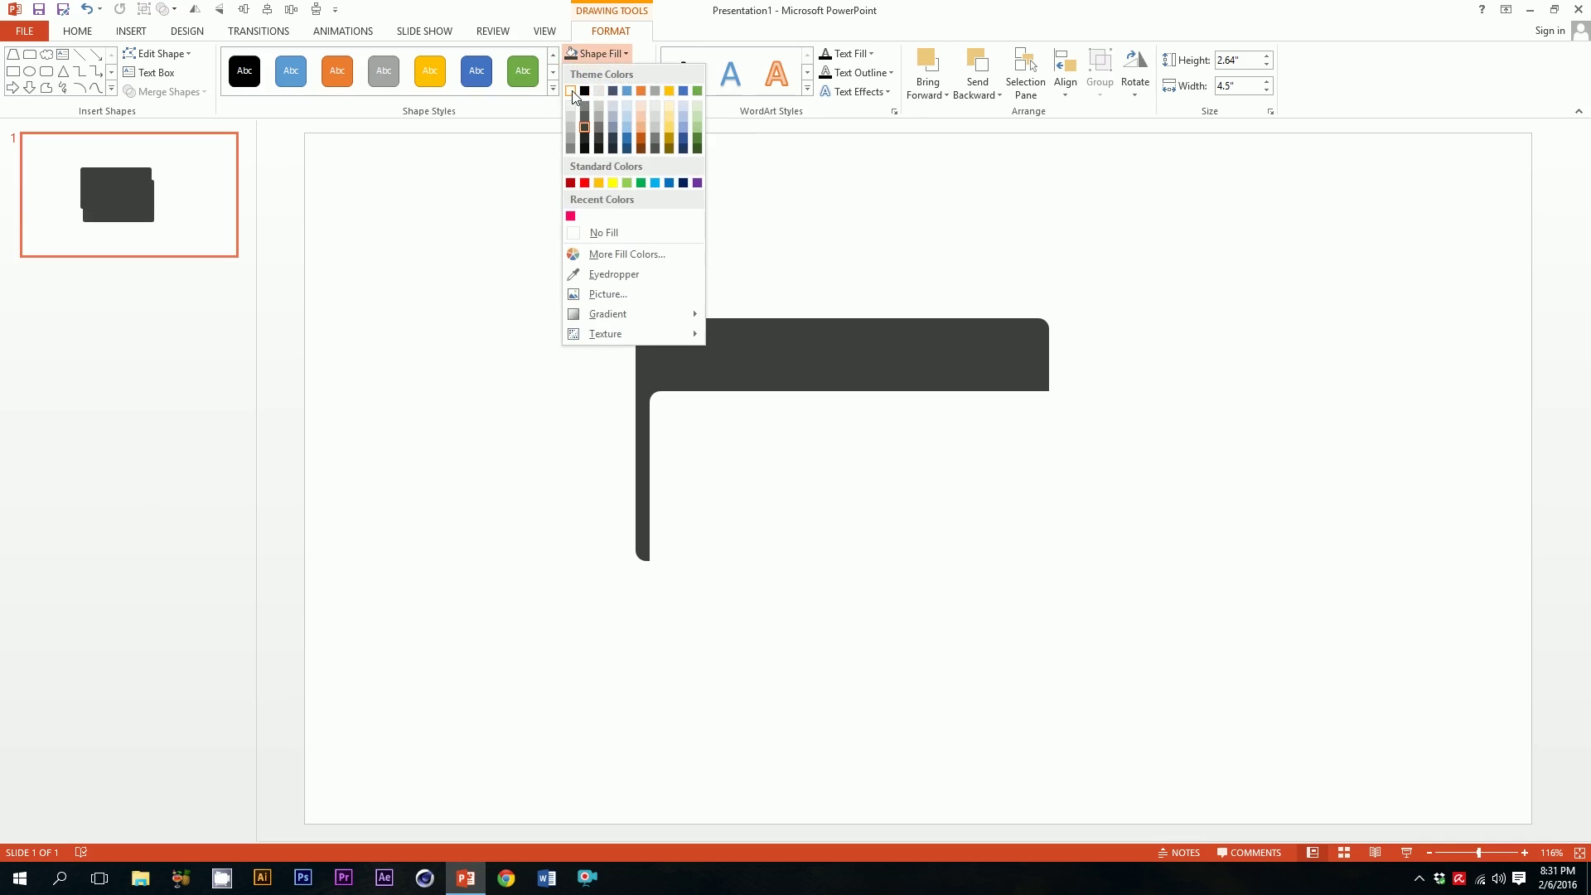
{"action": "left_click", "coordinate": [572, 95]}
Resize and position the light copy as an inset panel inside the dark frame
{"action": "left_click_drag", "start_coordinate": [1062, 634], "coordinate": [1026, 562]}
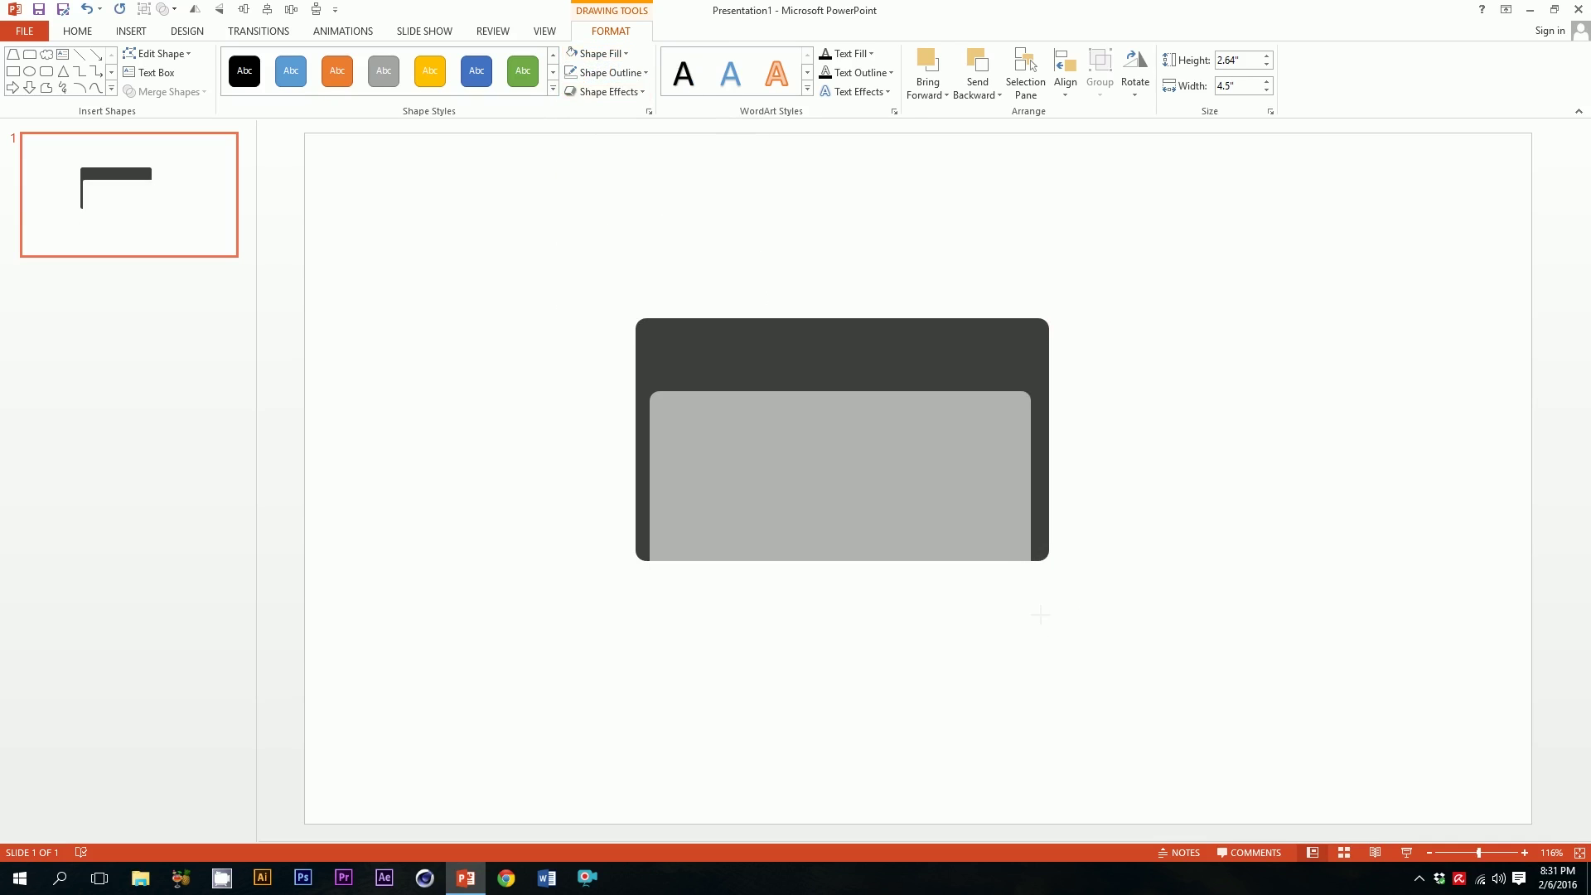
{"action": "left_click_drag", "start_coordinate": [939, 510], "coordinate": [955, 472]}
{"action": "left_click_drag", "start_coordinate": [842, 519], "coordinate": [842, 544]}
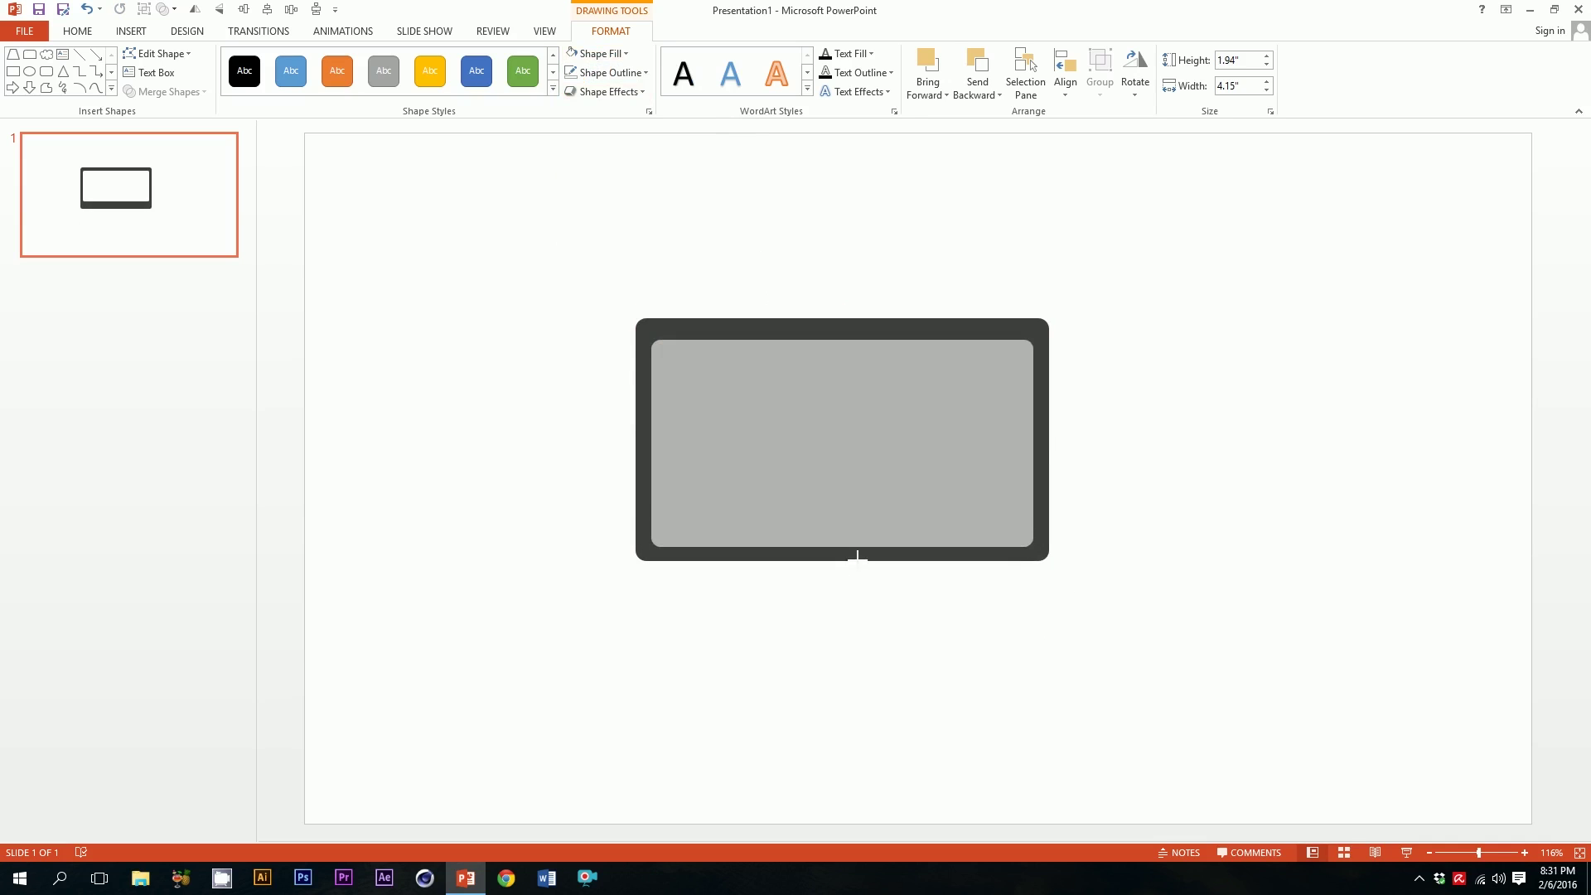
{"action": "left_click", "coordinate": [874, 576]}
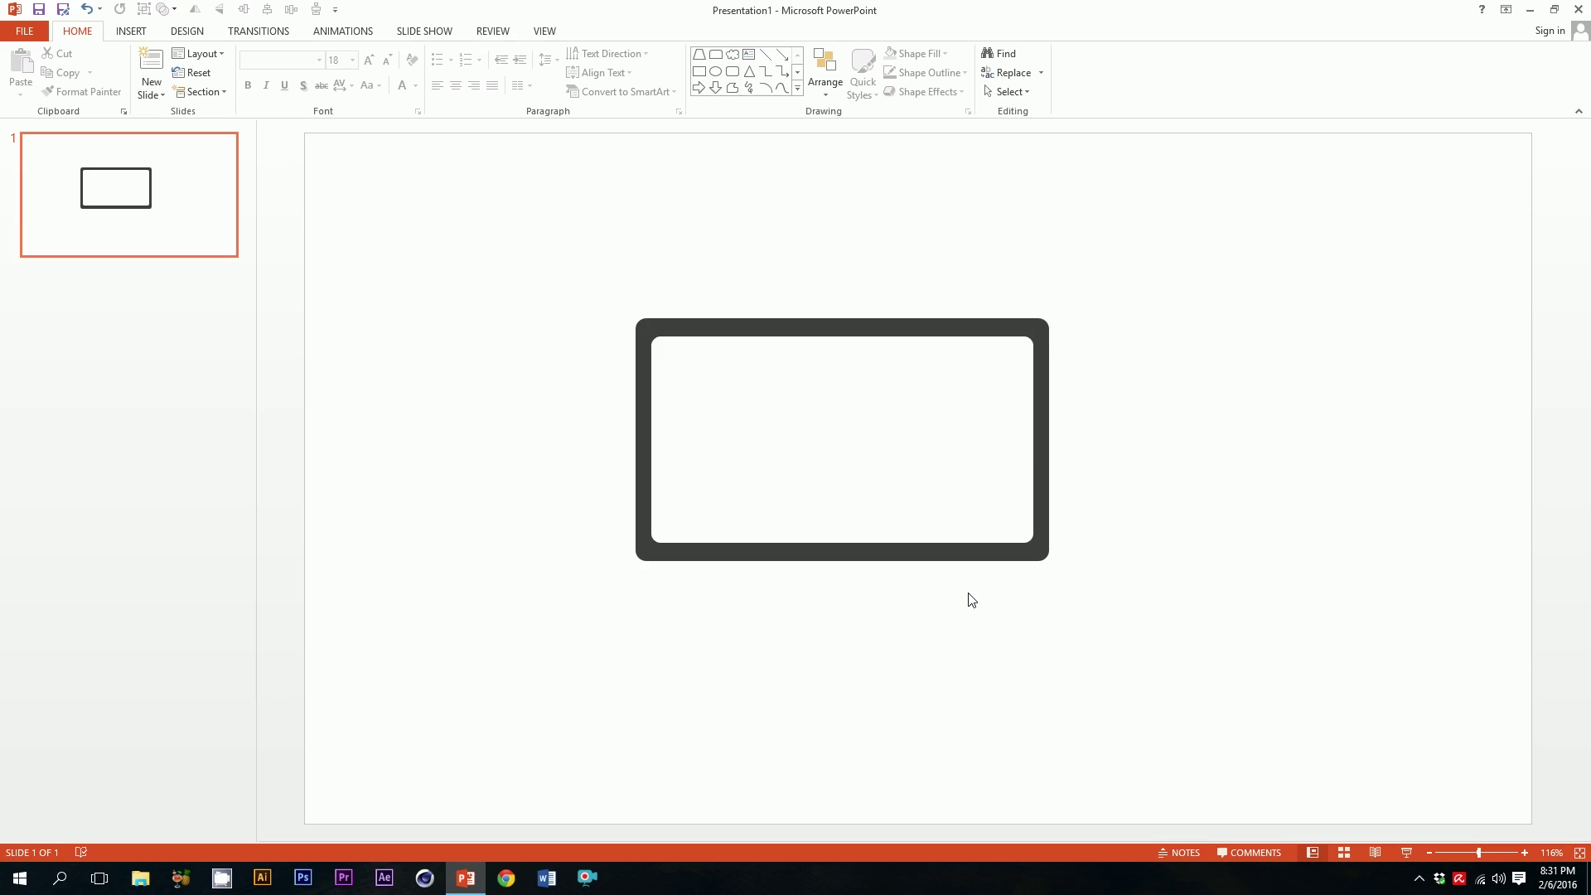
Draw a wide Round Same Side Corner Rectangle below the screen with strongly rounded top corners
{"action": "left_click", "coordinate": [137, 32]}
{"action": "left_click", "coordinate": [282, 70]}
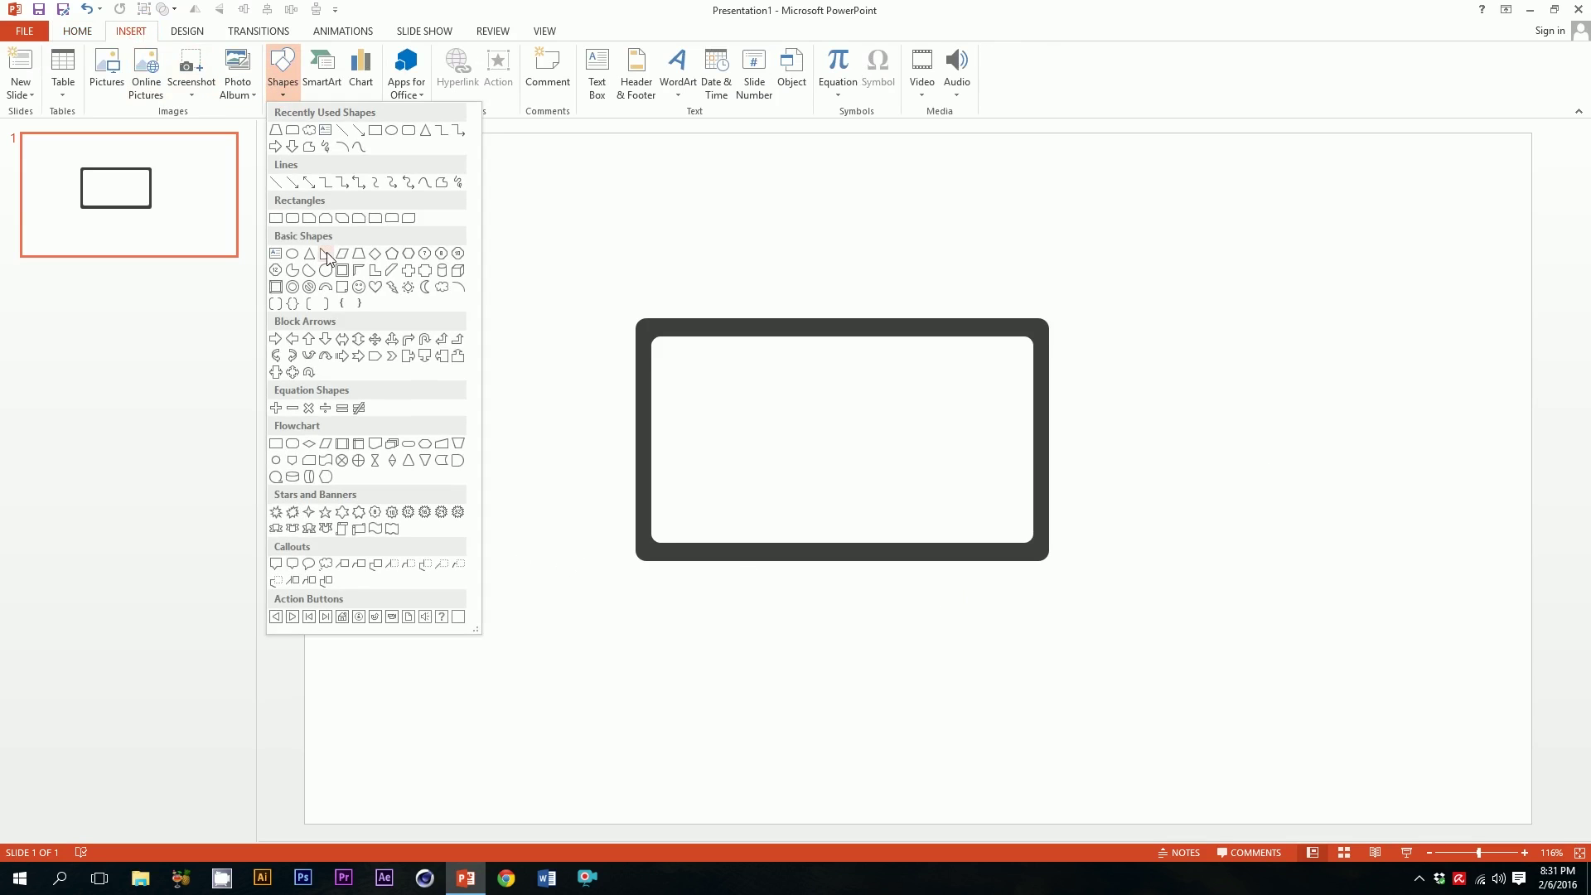
{"action": "left_click", "coordinate": [394, 220]}
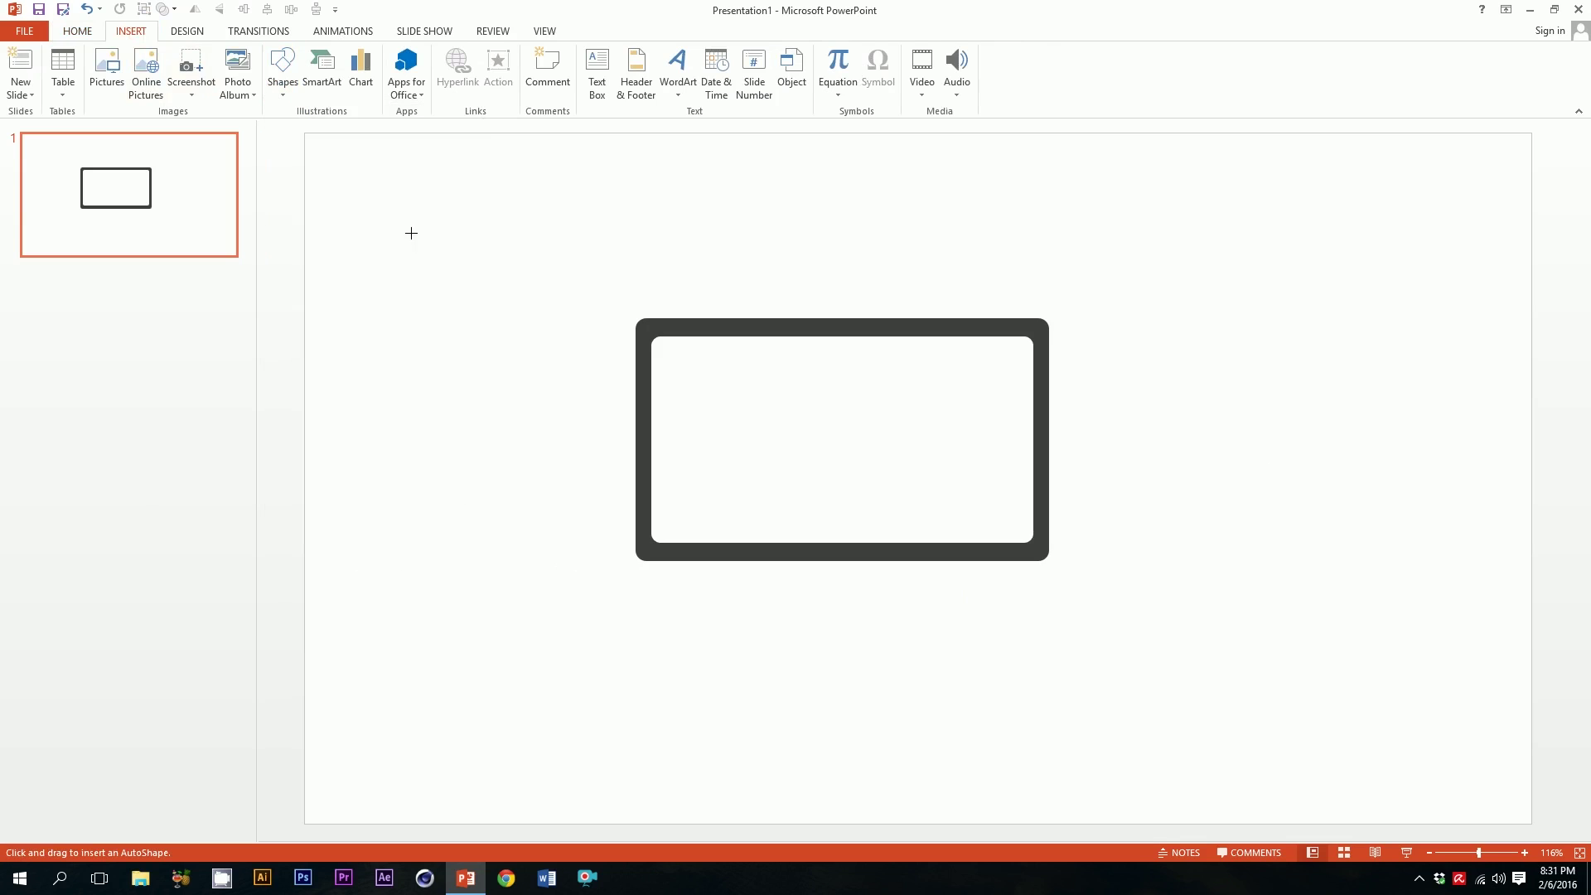
{"action": "left_click_drag", "start_coordinate": [480, 717], "coordinate": [1330, 594]}
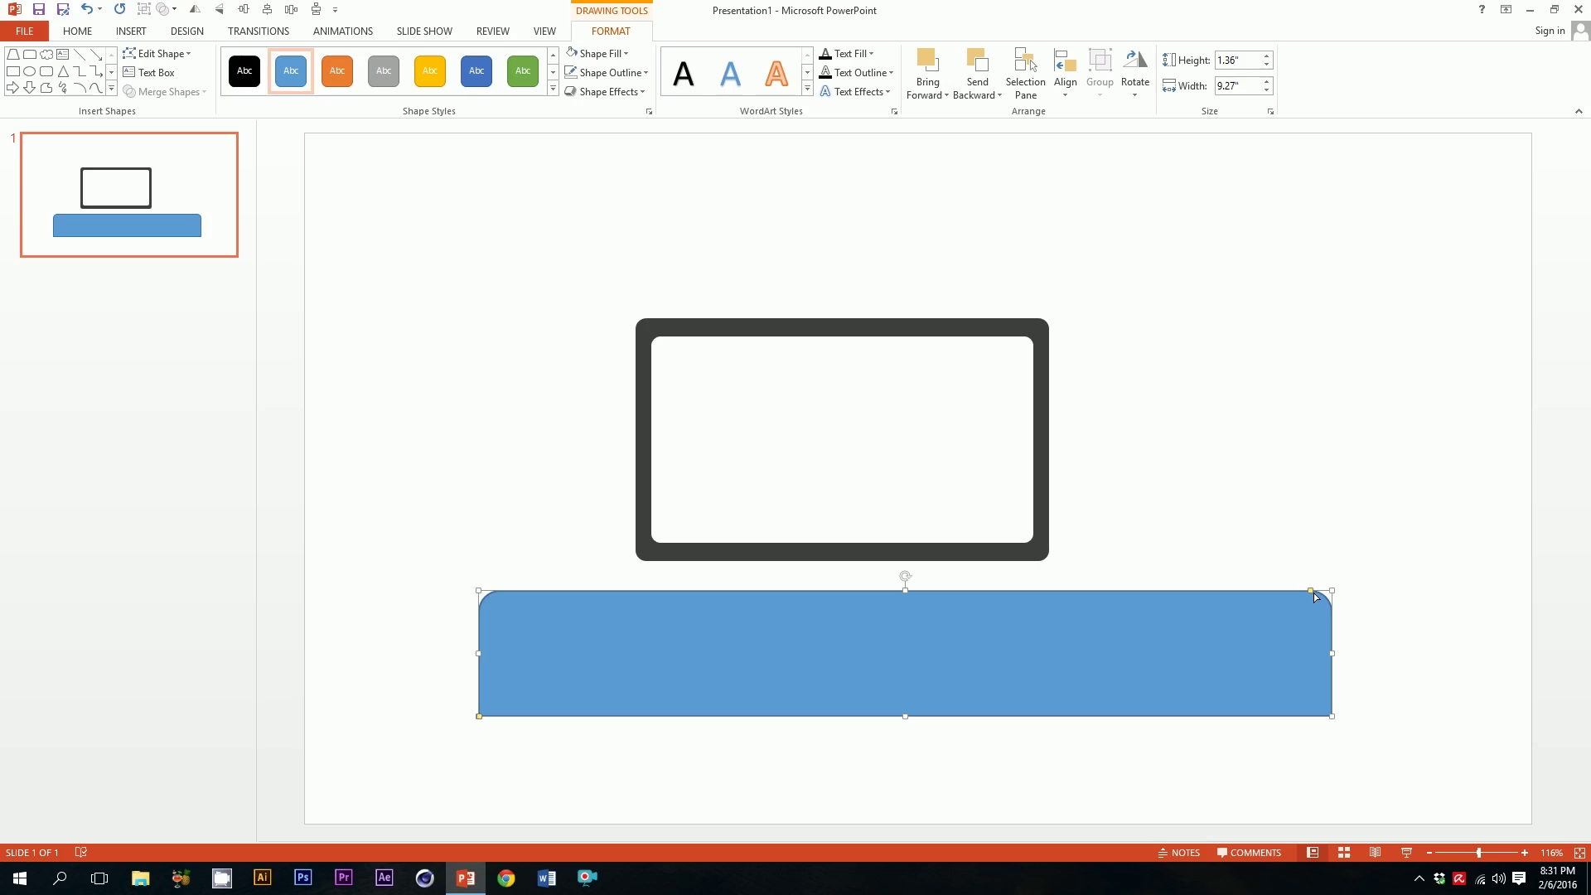
{"action": "left_click_drag", "start_coordinate": [1311, 592], "coordinate": [1058, 595]}
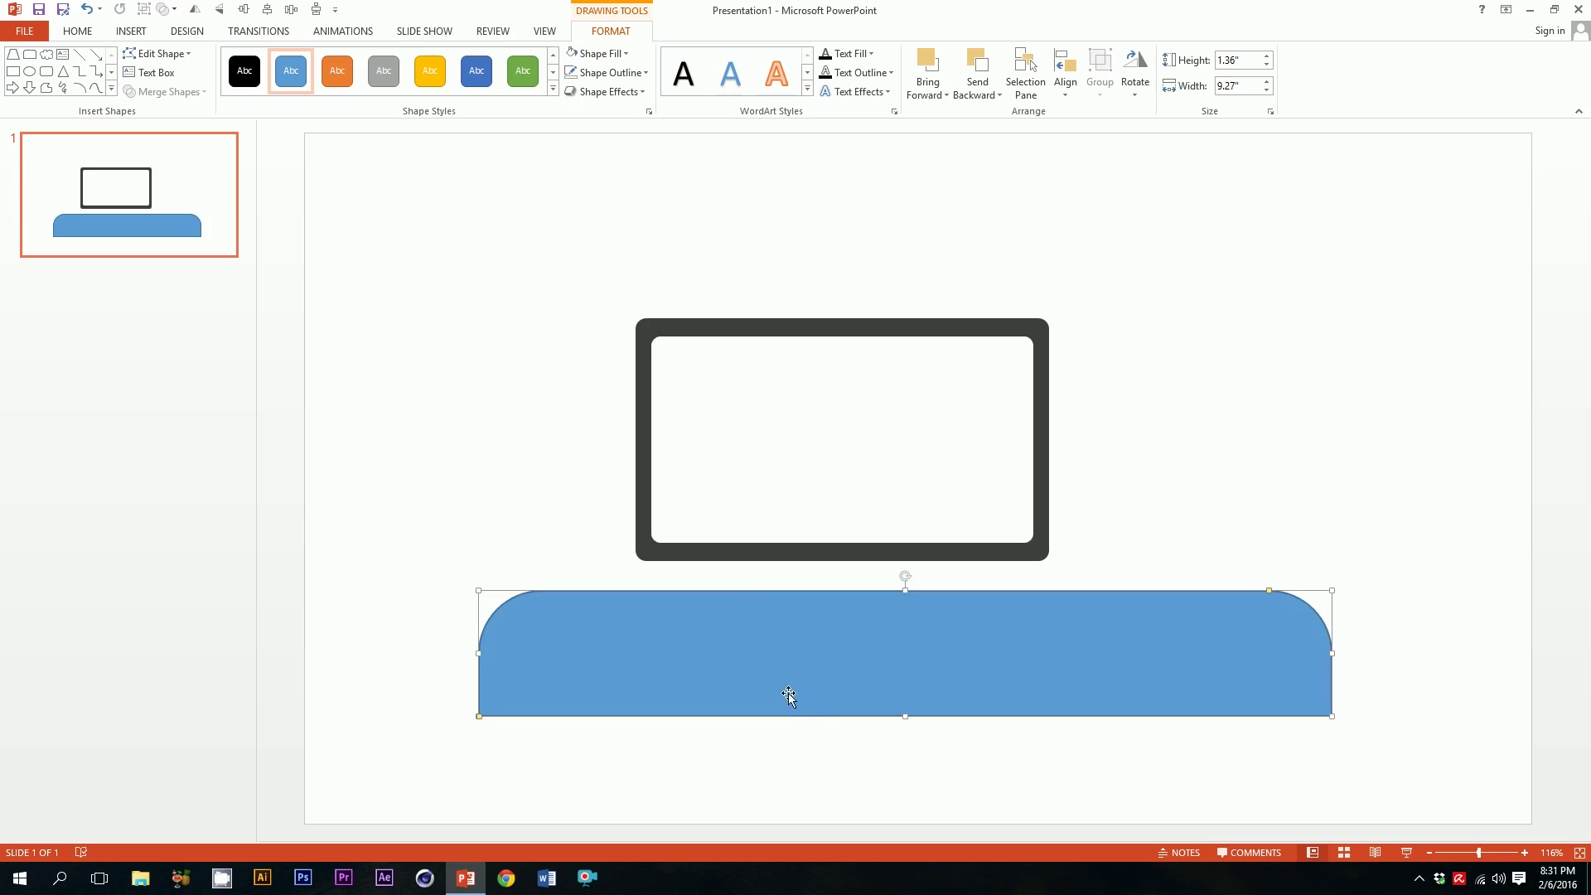
Give the base shape no outline and a dark grey fill
{"action": "left_click", "coordinate": [572, 72]}
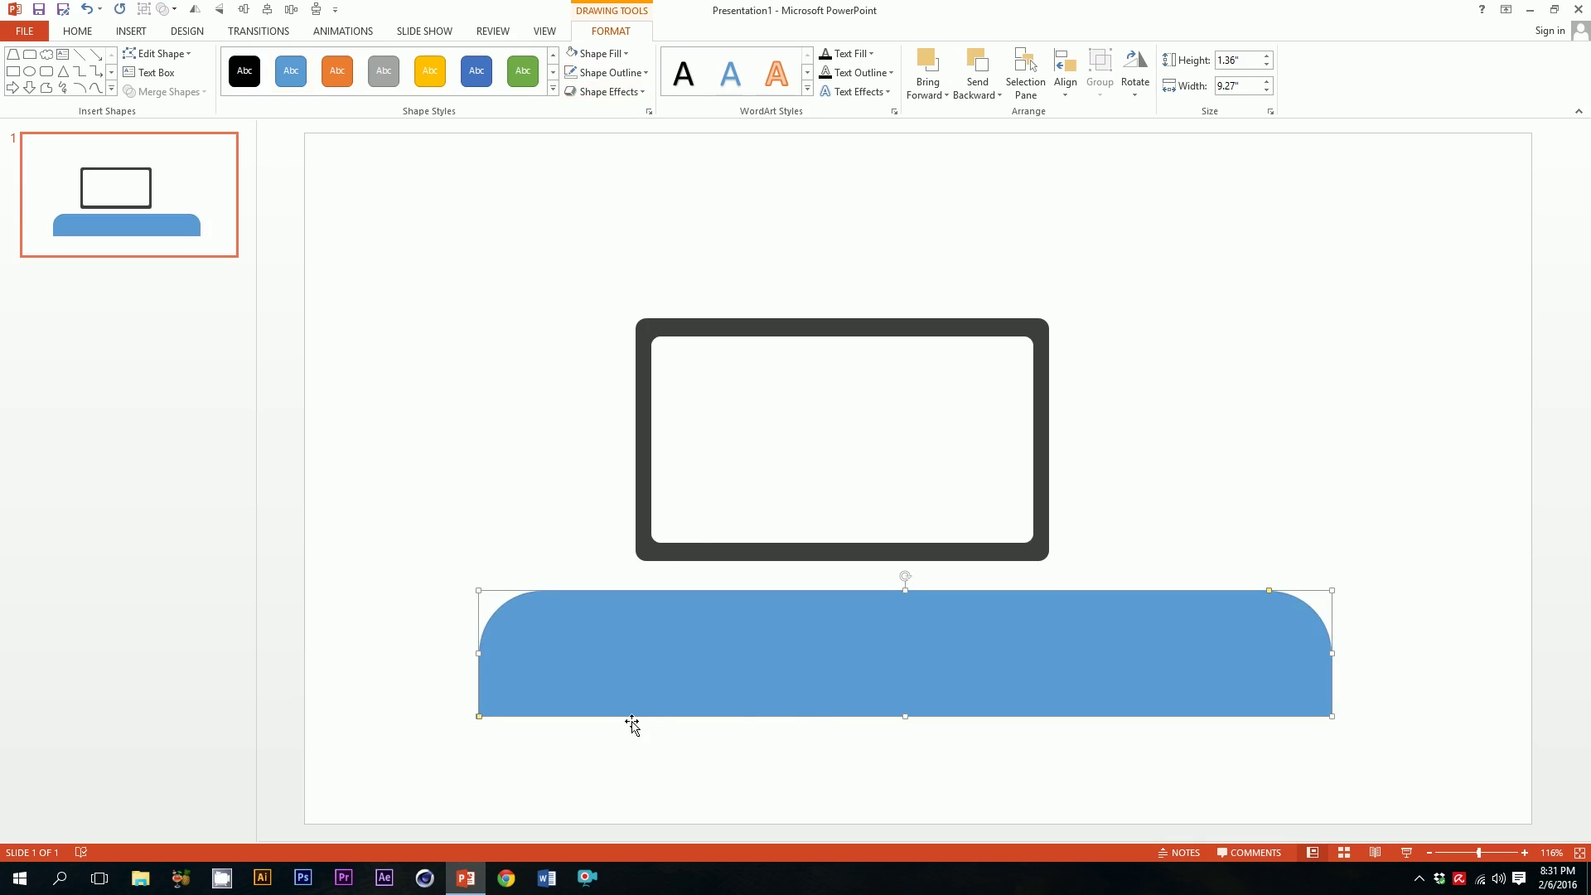
{"action": "left_click", "coordinate": [601, 54]}
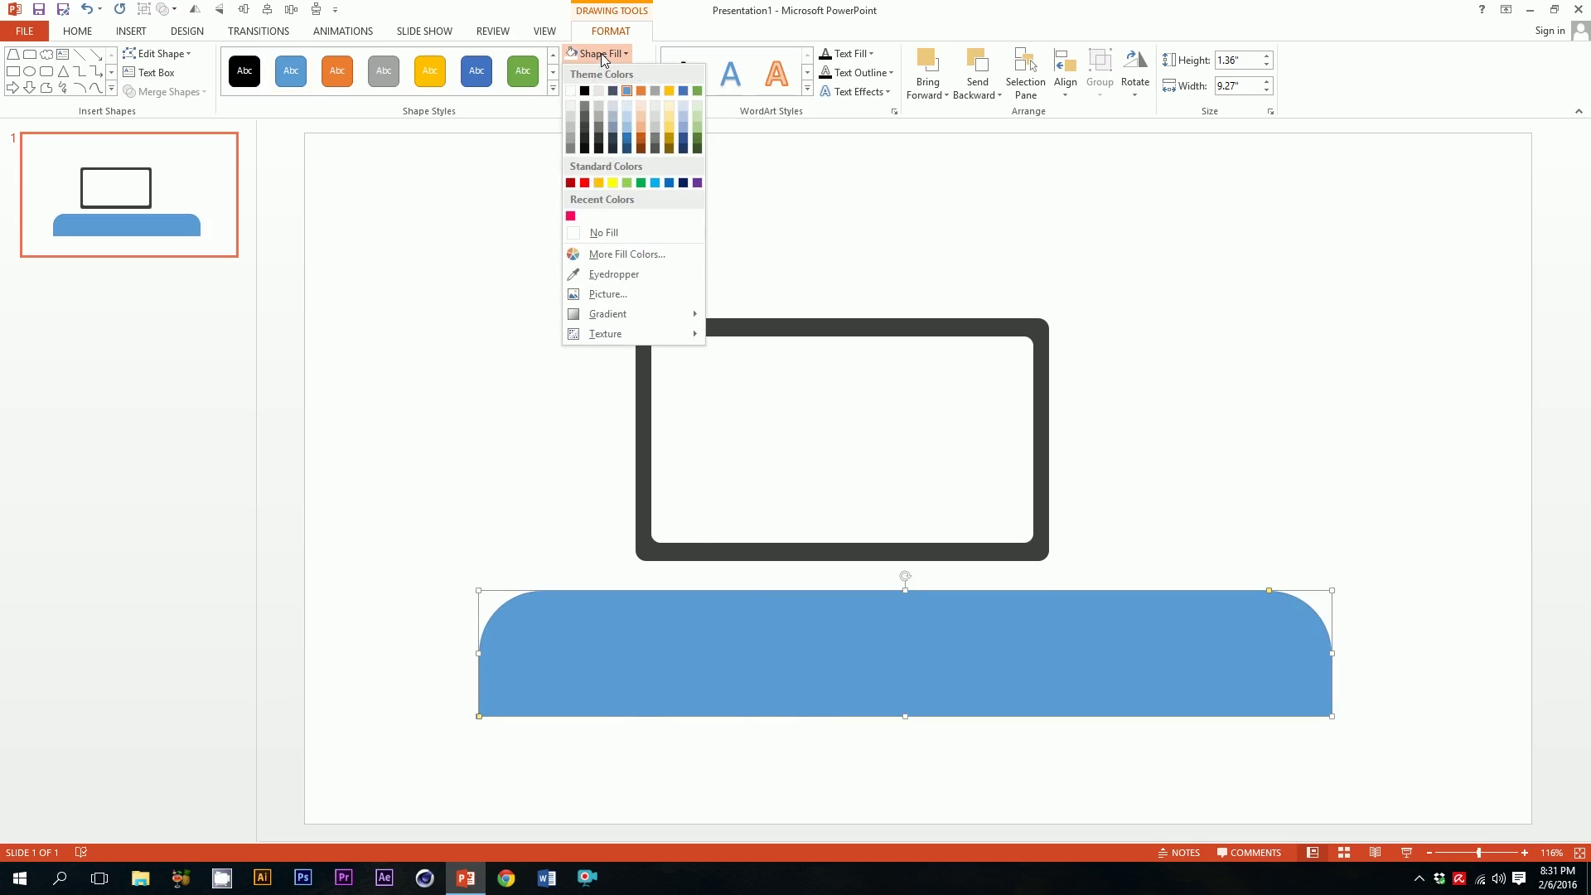
{"action": "left_click", "coordinate": [585, 132]}
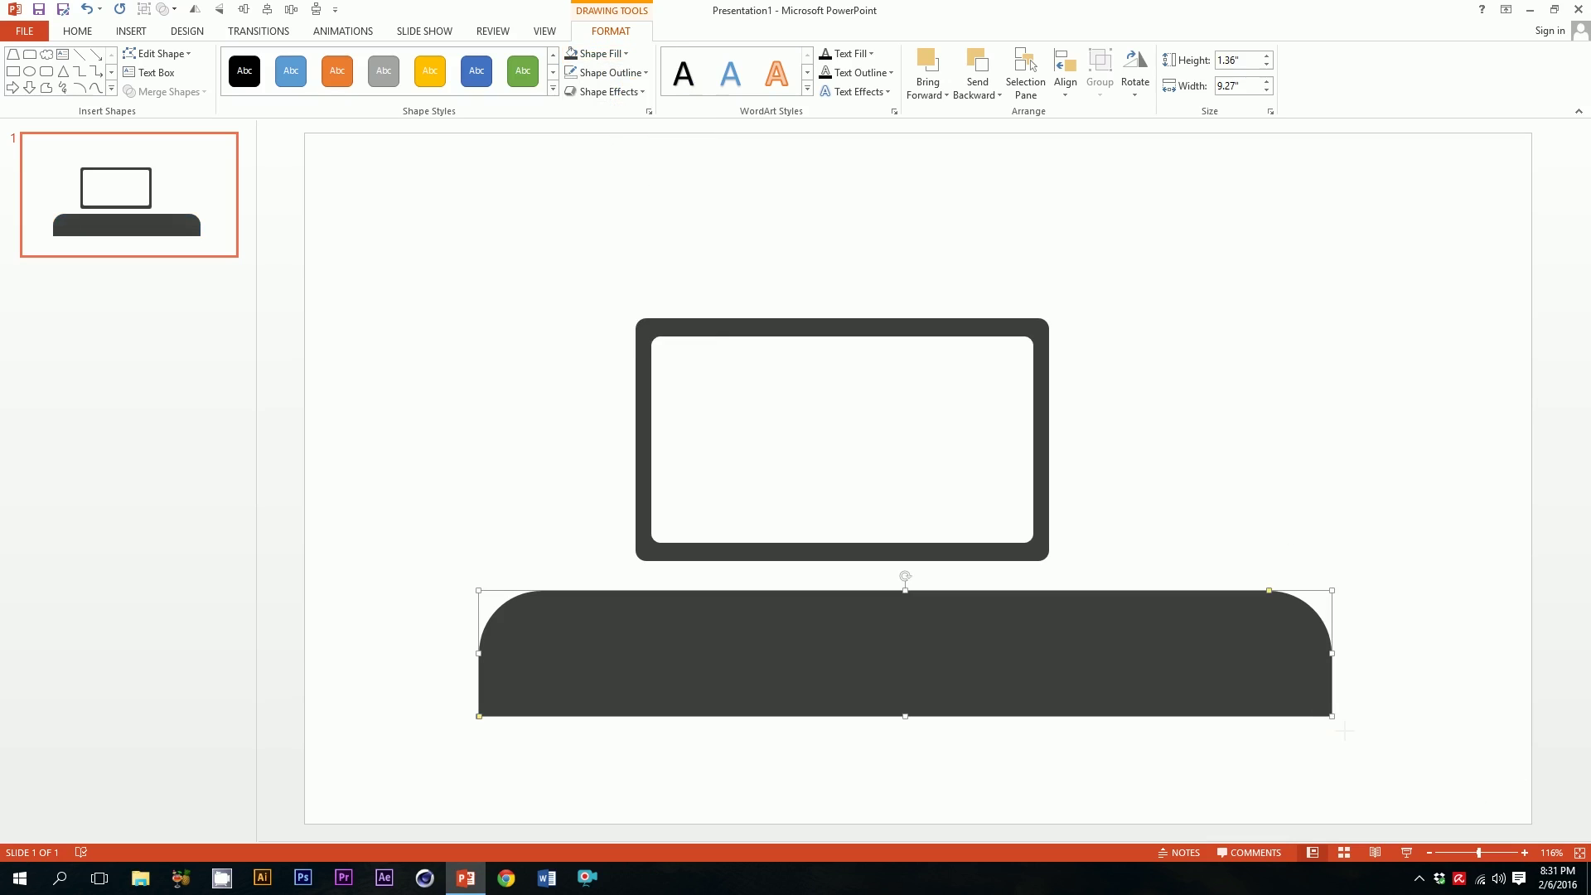
Resize the base into a thin, narrower bar just beneath the screen
{"action": "left_click_drag", "start_coordinate": [1333, 716], "coordinate": [1174, 581]}
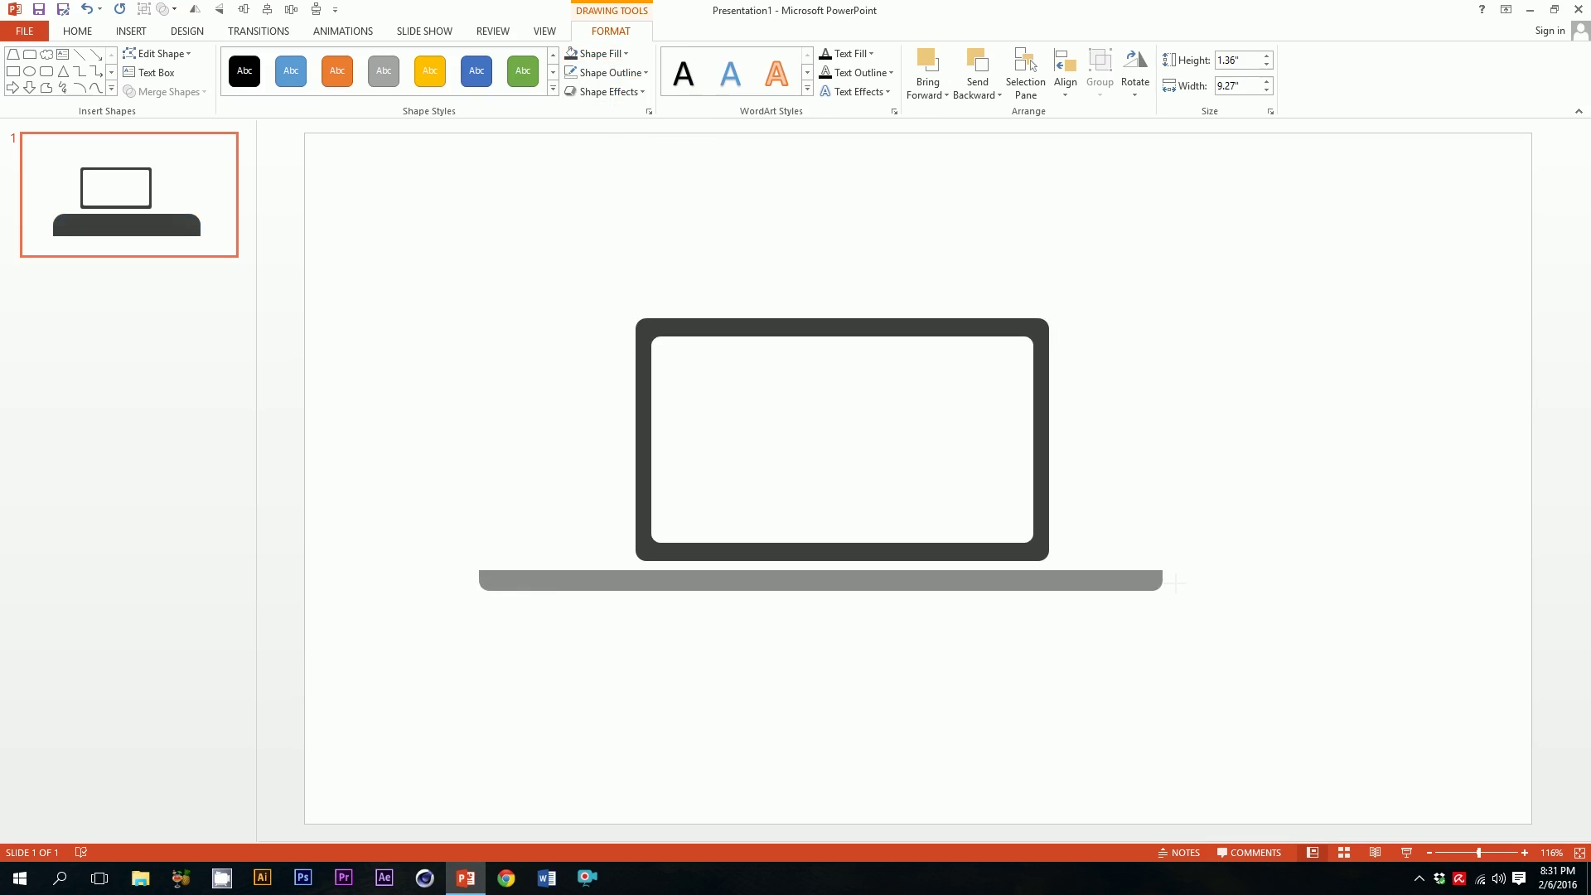
{"action": "left_click_drag", "start_coordinate": [1174, 581], "coordinate": [1102, 585]}
{"action": "left_click", "coordinate": [1107, 578]}
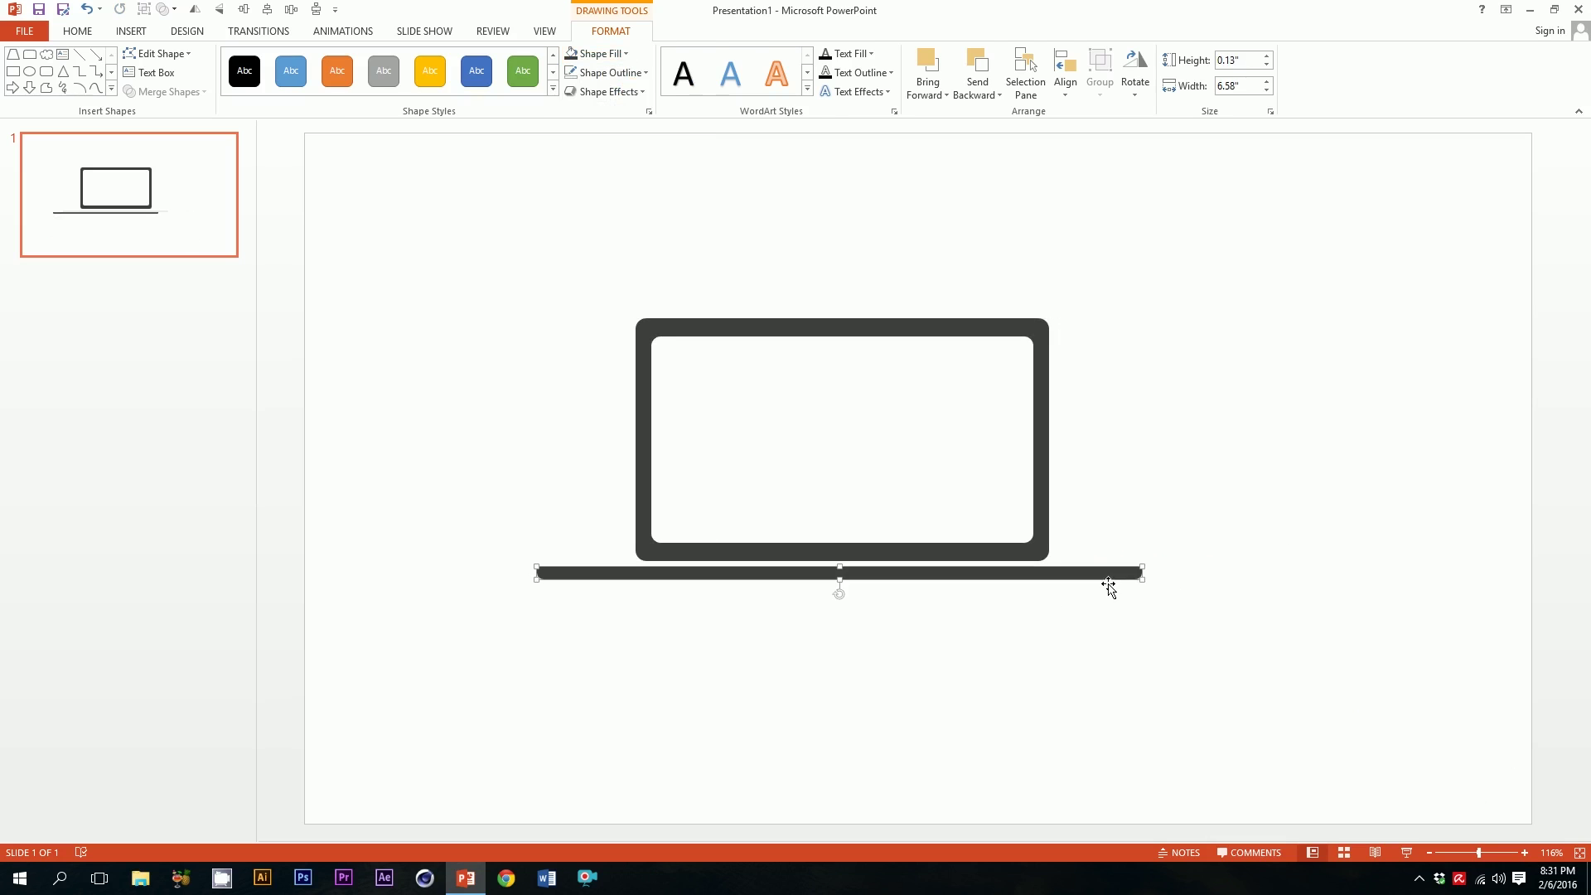